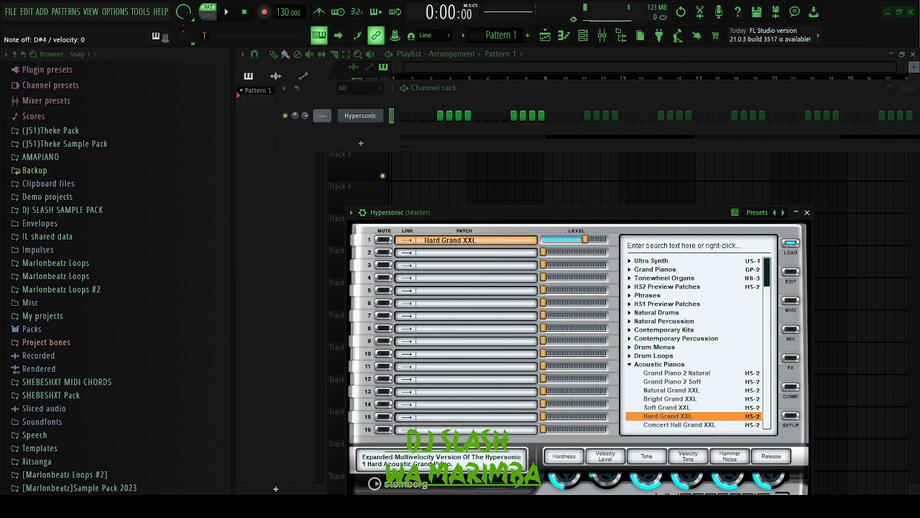
# - Close the Hypersonic plugin window and expand the Xitsonga sample folder in the browser
pyautogui.click(361, 116)
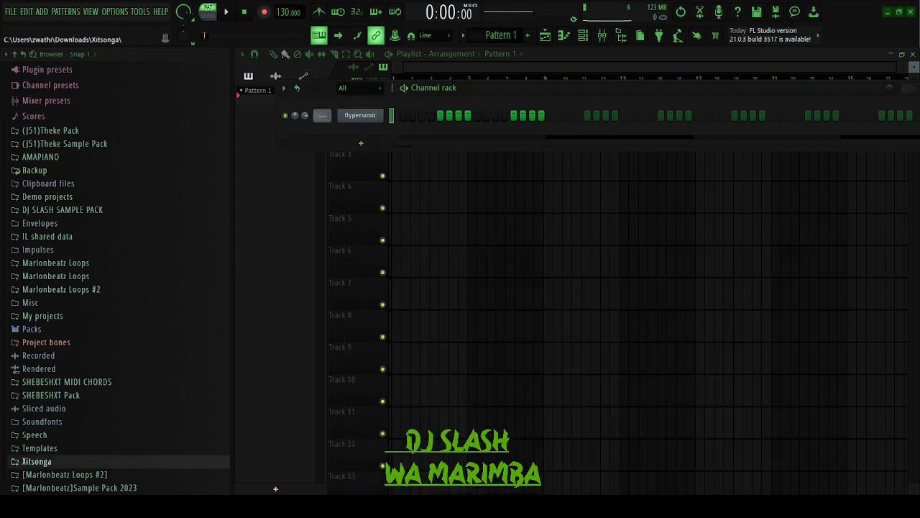
pyautogui.click(39, 461)
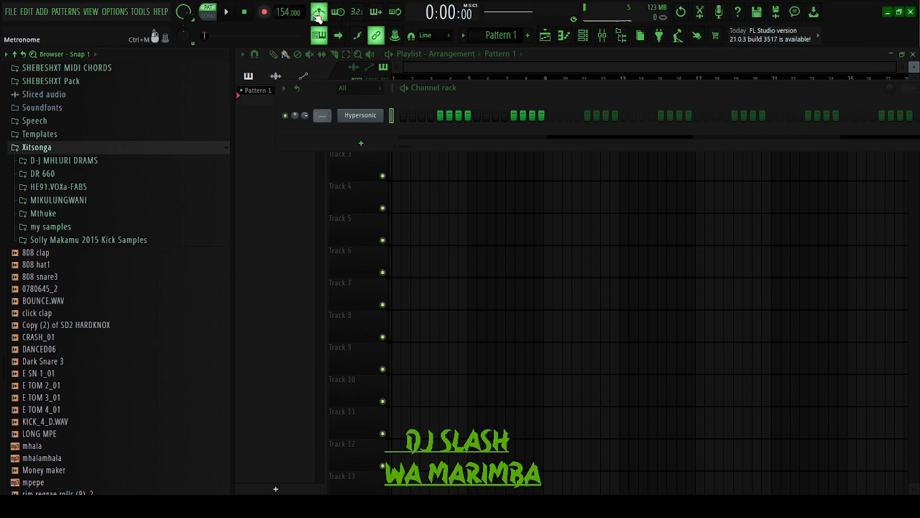
# - Compare tempos with the metronome running and set the project tempo to 154 BPM
pyautogui.press('space')
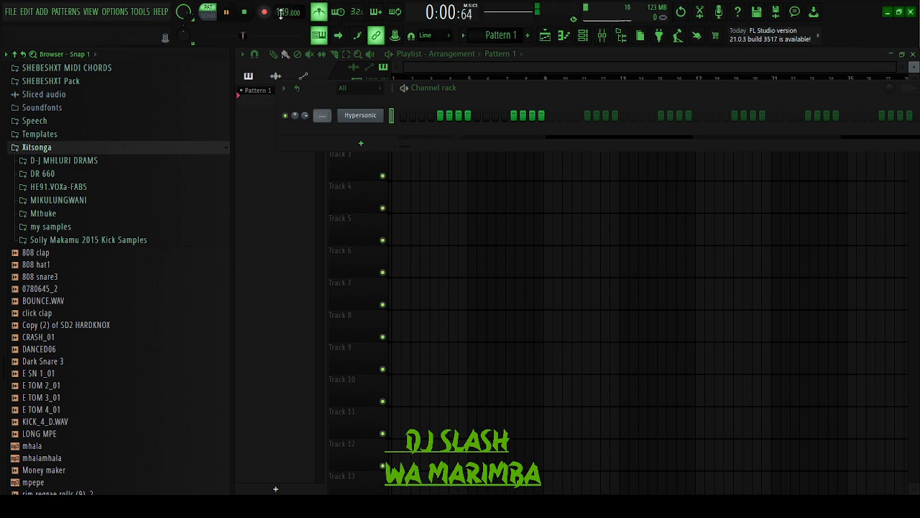
pyautogui.scroll(7, 281, 14)
pyautogui.press('space')
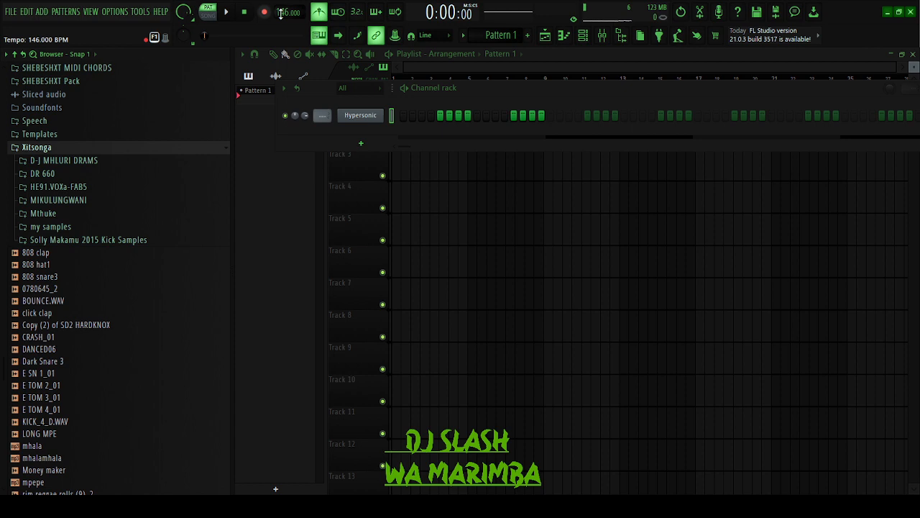
pyautogui.press('space')
pyautogui.press('space')
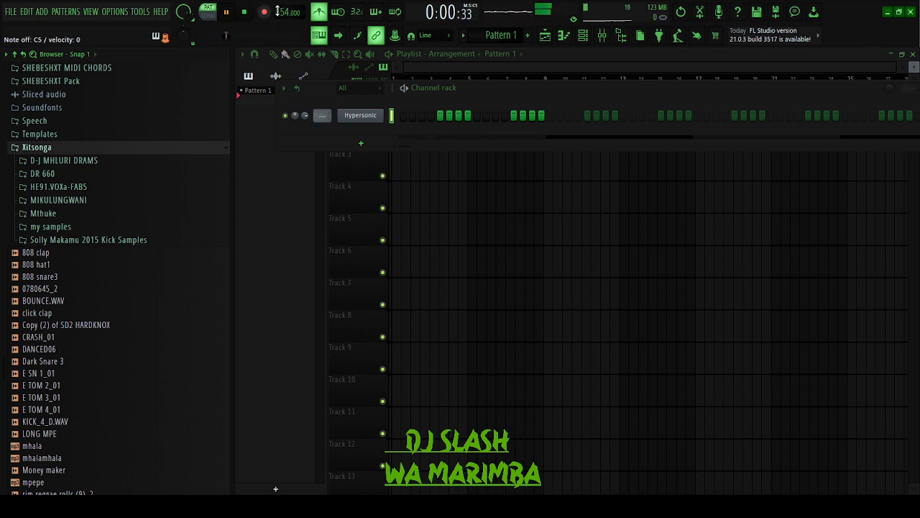
pyautogui.press('space')
# - Add KICK_4_D.WAV from the Xitsonga folder as a new channel, with kicks on every fourth step
pyautogui.scroll(-5, 67, 323)
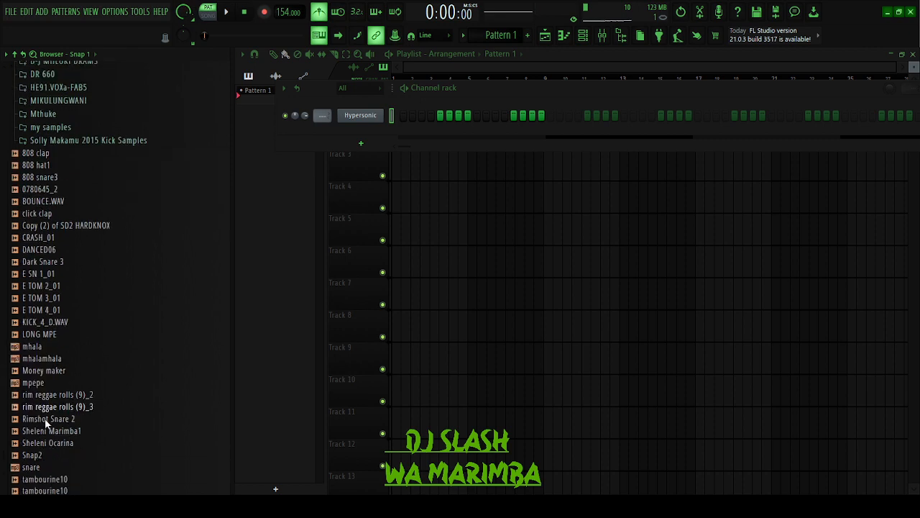
pyautogui.moveTo(69, 310); pyautogui.dragTo(93, 300)
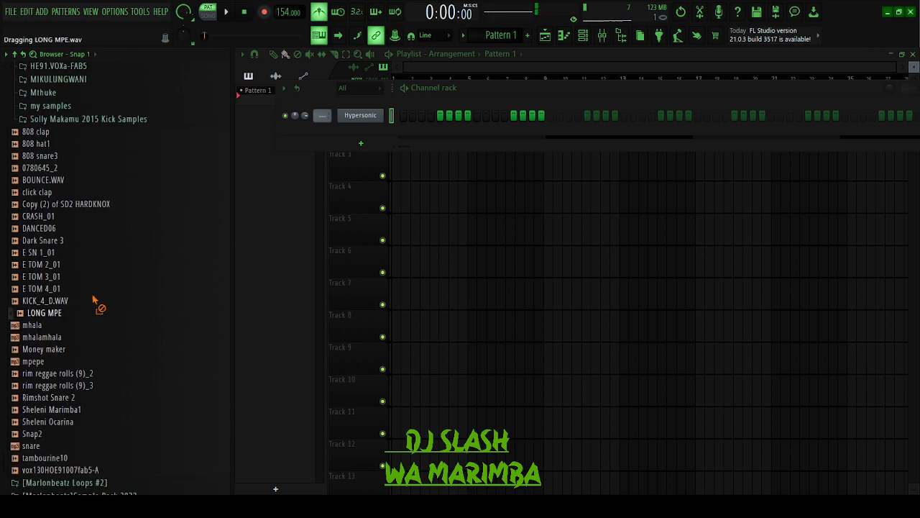
pyautogui.moveTo(66, 339); pyautogui.dragTo(70, 334)
pyautogui.moveTo(45, 301); pyautogui.dragTo(90, 311)
pyautogui.moveTo(368, 100); pyautogui.dragTo(368, 100)
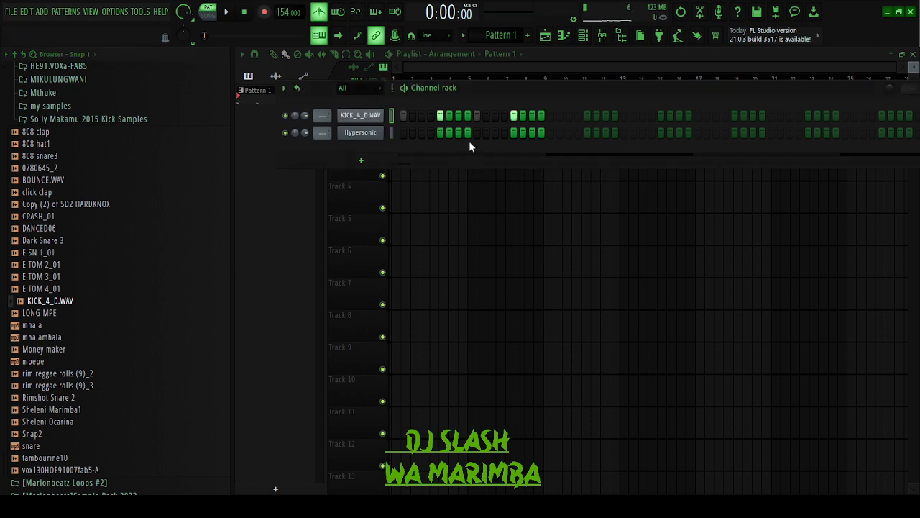
pyautogui.click(382, 115)
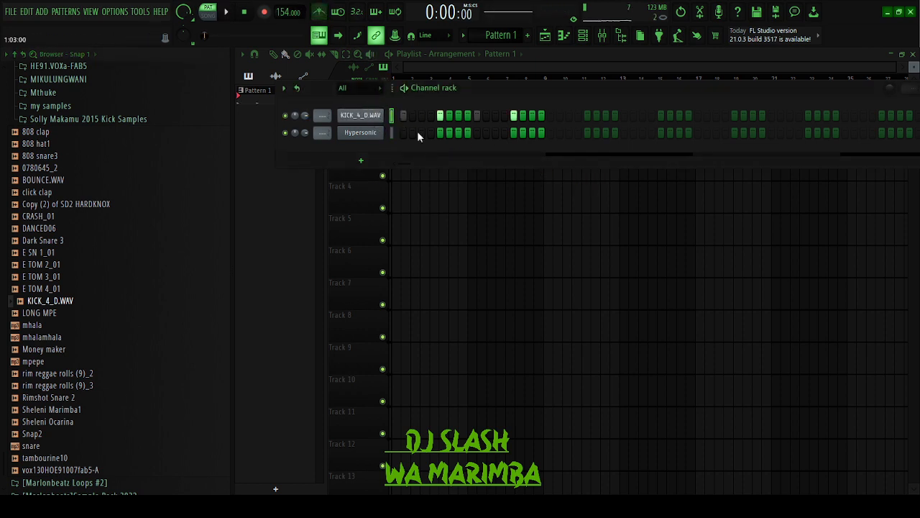
# - Show the KICK_4_D.WAV notes in the piano roll and hide the browser to make room
pyautogui.press('space')
pyautogui.press('F7')
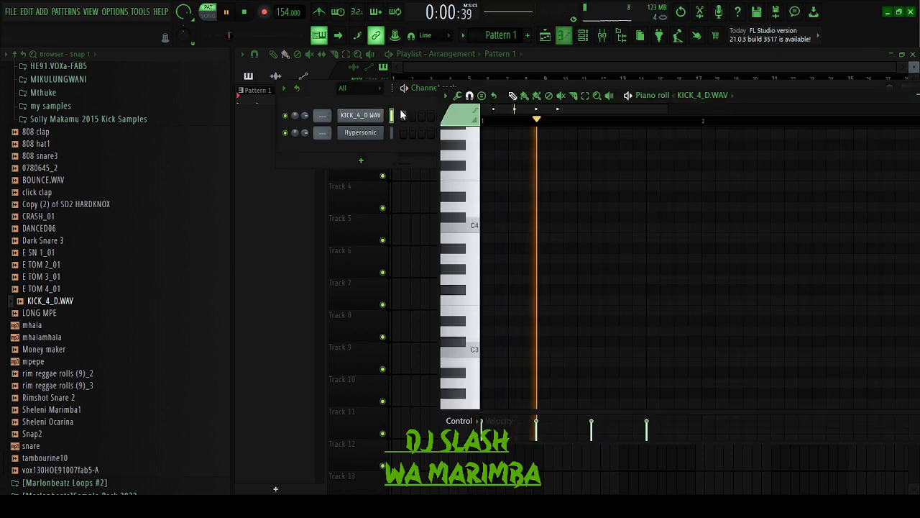
pyautogui.moveTo(736, 90); pyautogui.dragTo(606, 57)
pyautogui.press('space')
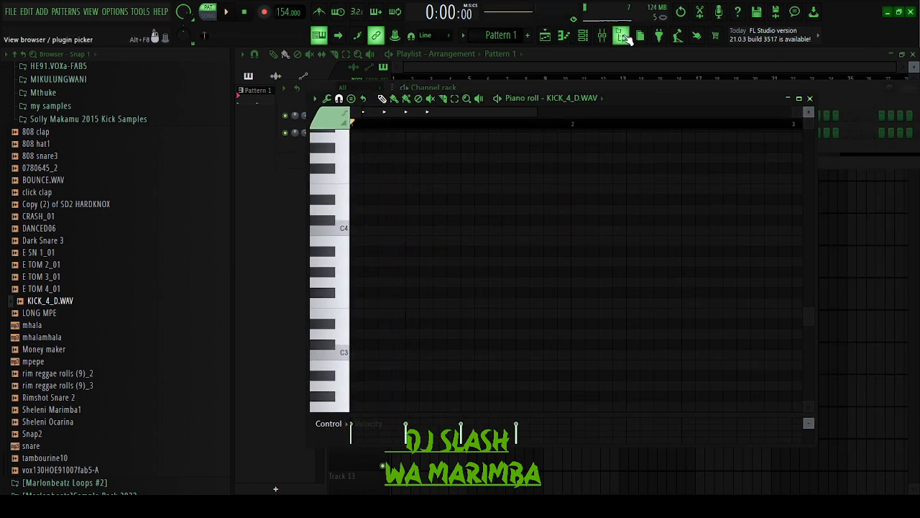
pyautogui.click(623, 36)
pyautogui.keyDown('ctrl'); pyautogui.rightClick(395, 191); pyautogui.keyUp('ctrl')
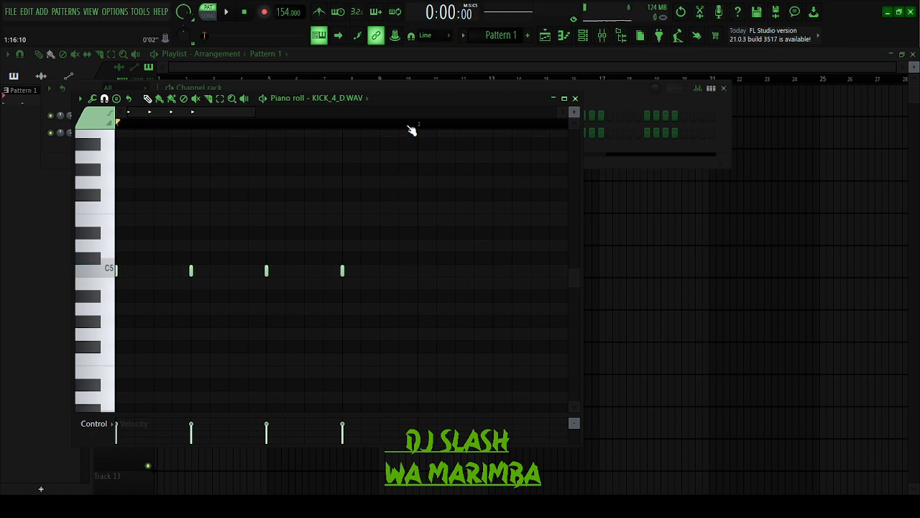
# - Lengthen the four C5 kick notes and duplicate them until the pattern fills four bars
pyautogui.moveTo(380, 264); pyautogui.dragTo(43, 323)
pyautogui.hotkey('ctrl', 'q')
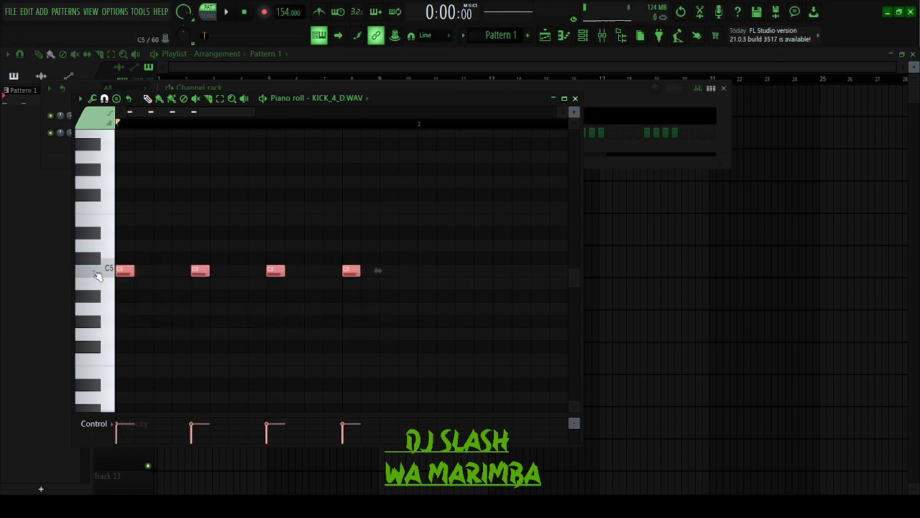
pyautogui.moveTo(125, 269); pyautogui.dragTo(436, 279)
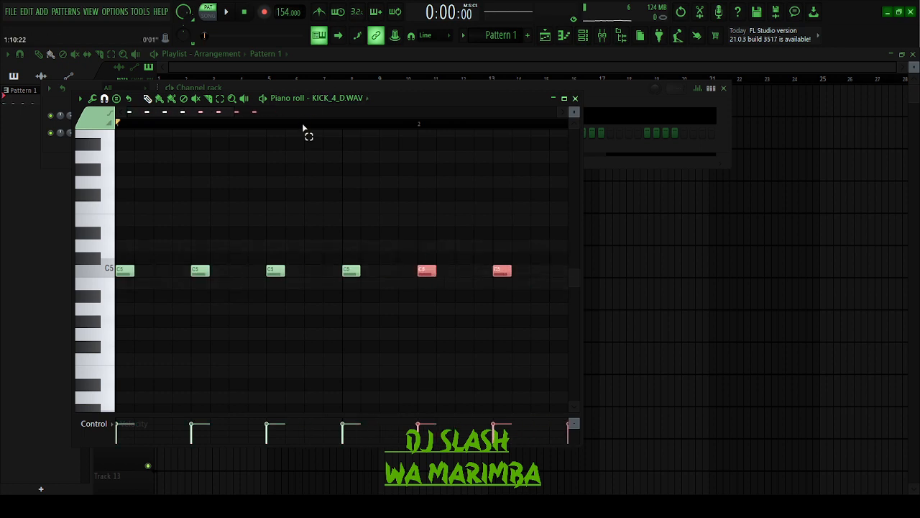
pyautogui.scroll(-5, 302, 115)
pyautogui.moveTo(335, 226); pyautogui.dragTo(117, 328)
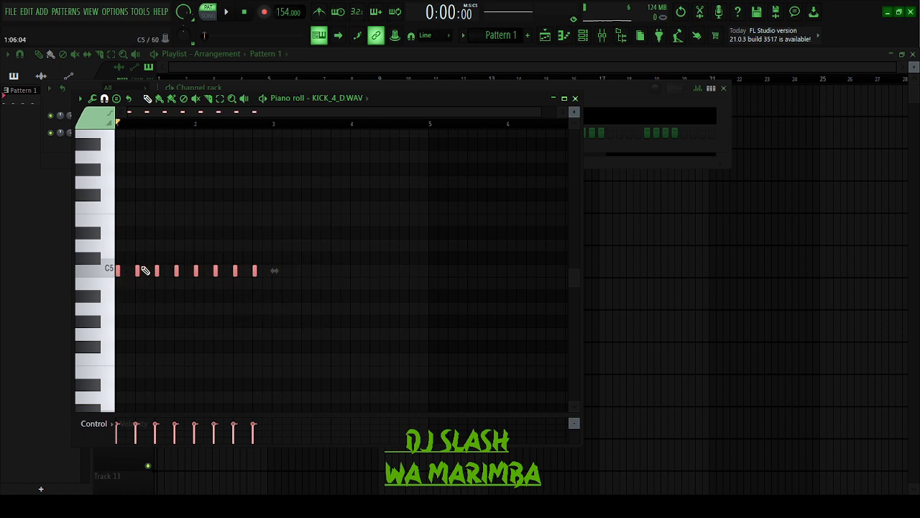
pyautogui.moveTo(138, 275); pyautogui.dragTo(298, 268)
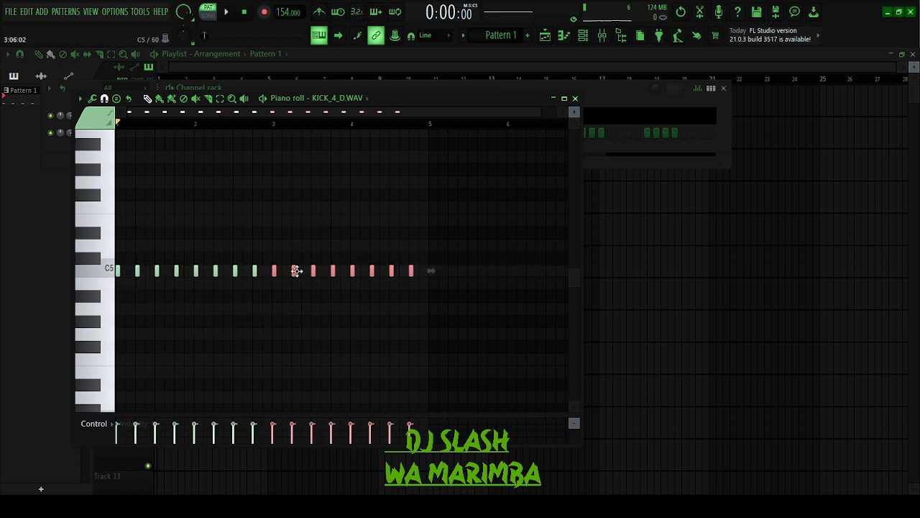
# - Lower all the kick notes by two semitones, preview the pattern, and close the piano roll
pyautogui.click(295, 235)
pyautogui.press('Down')
pyautogui.press('Down')
pyautogui.press('space')
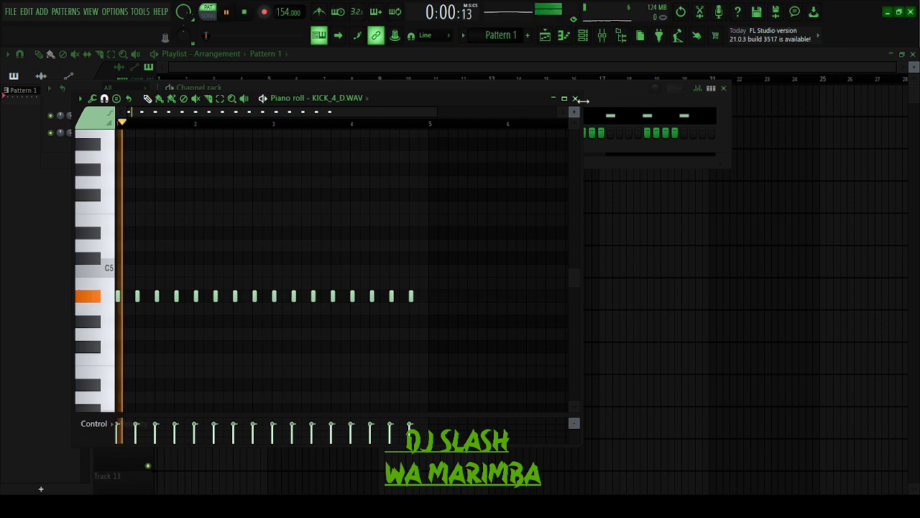
pyautogui.click(575, 99)
pyautogui.click(244, 11)
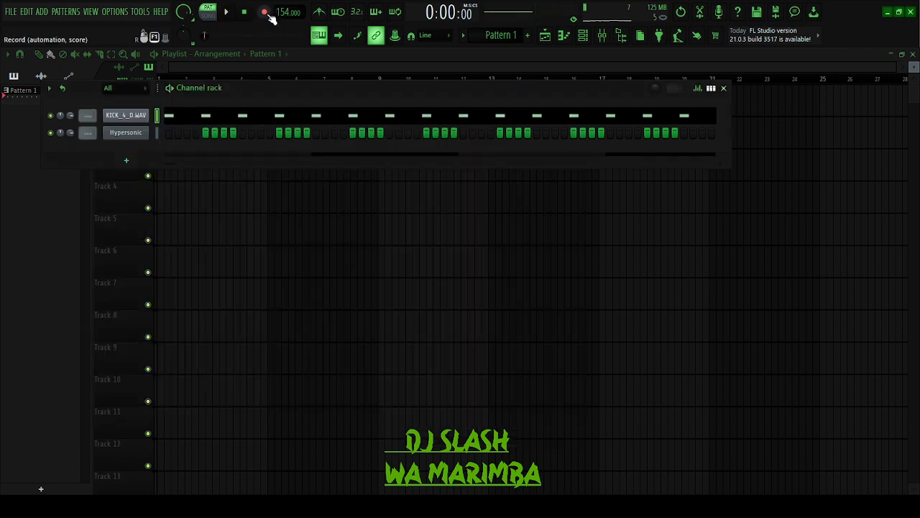
# - Set the tempo to 152 BPM with the kick playing and make Hypersonic the active channel
pyautogui.press('space')
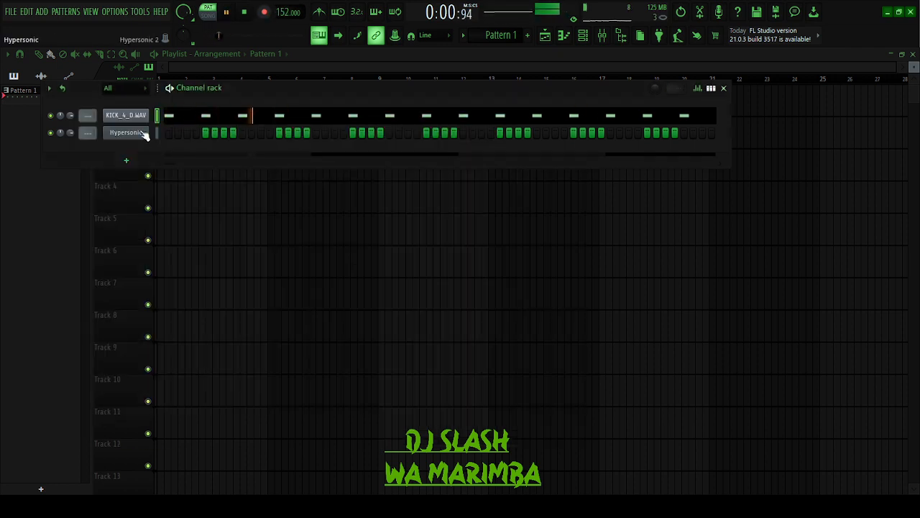
pyautogui.click(144, 134)
pyautogui.click(144, 134)
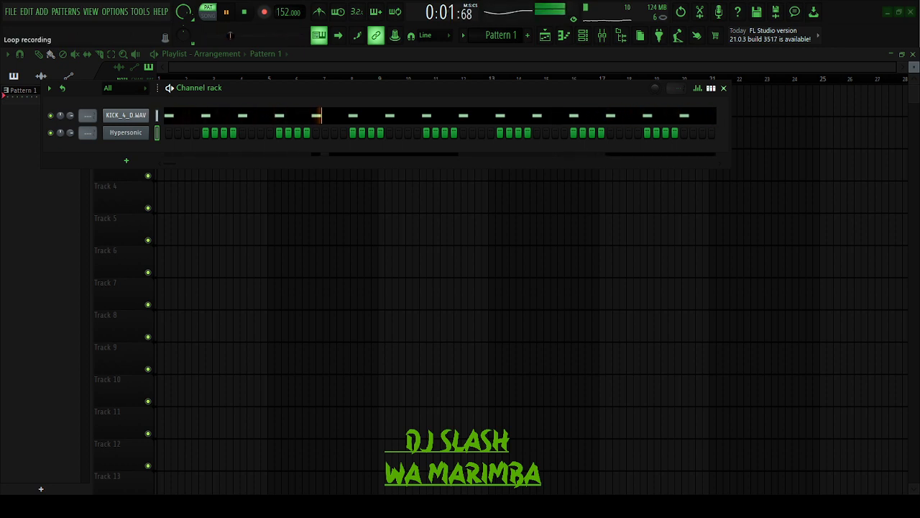
# - Record a four-bar chord and bass part on the Hypersonic channel with loop recording enabled, watching it in the piano roll
pyautogui.click(395, 11)
pyautogui.press('space')
pyautogui.click(264, 12)
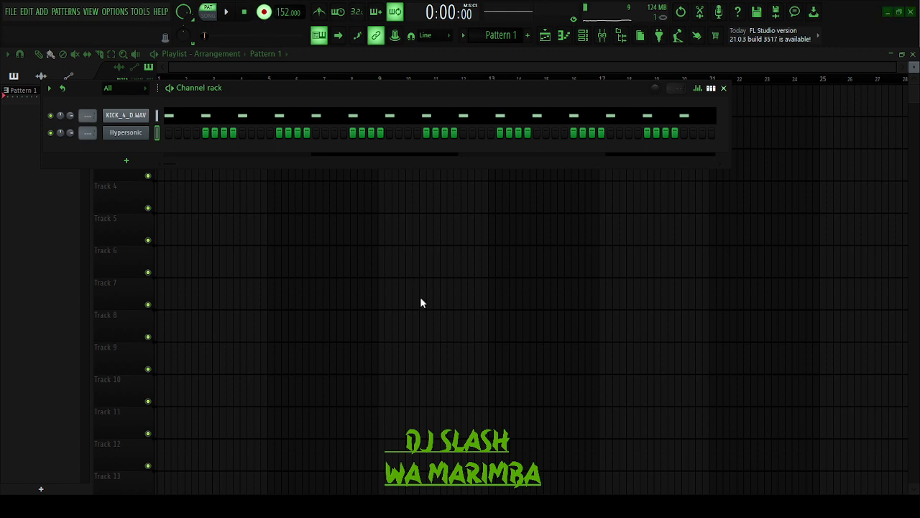
pyautogui.press('space')
pyautogui.click(565, 36)
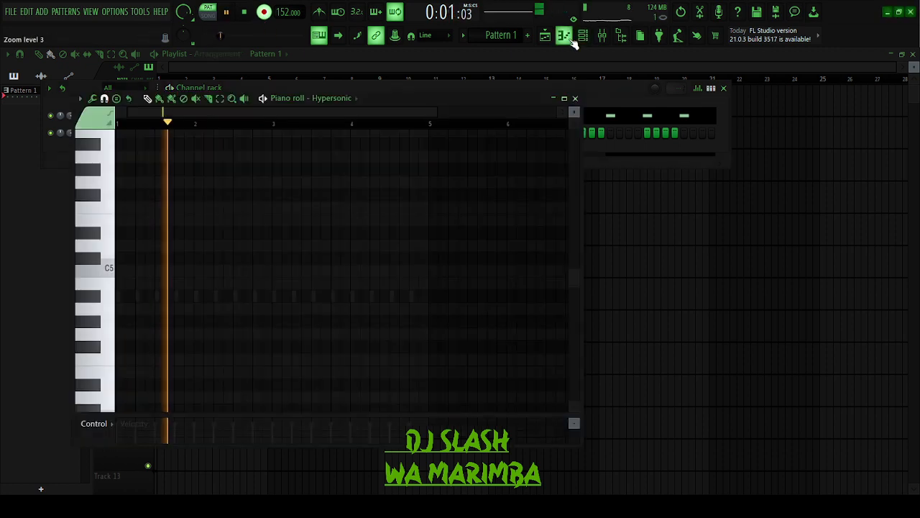
pyautogui.scroll(4, 451, 126)
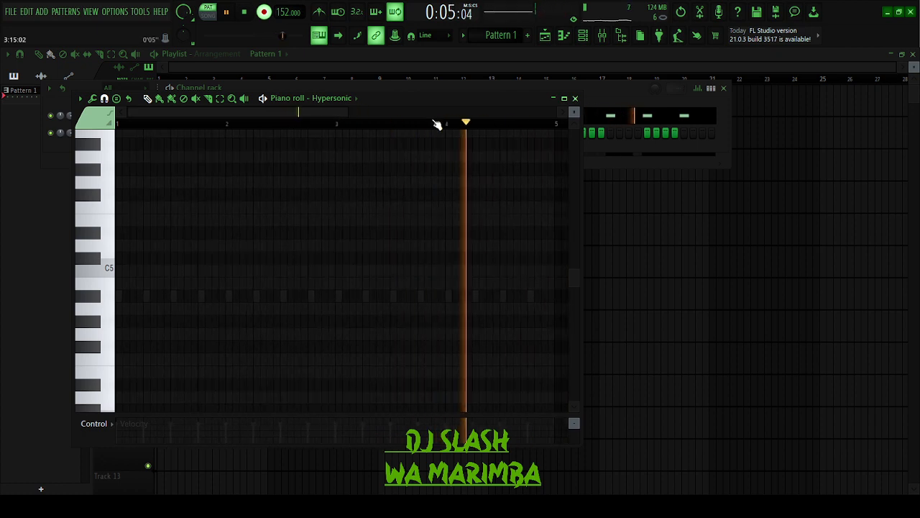
pyautogui.press('s')
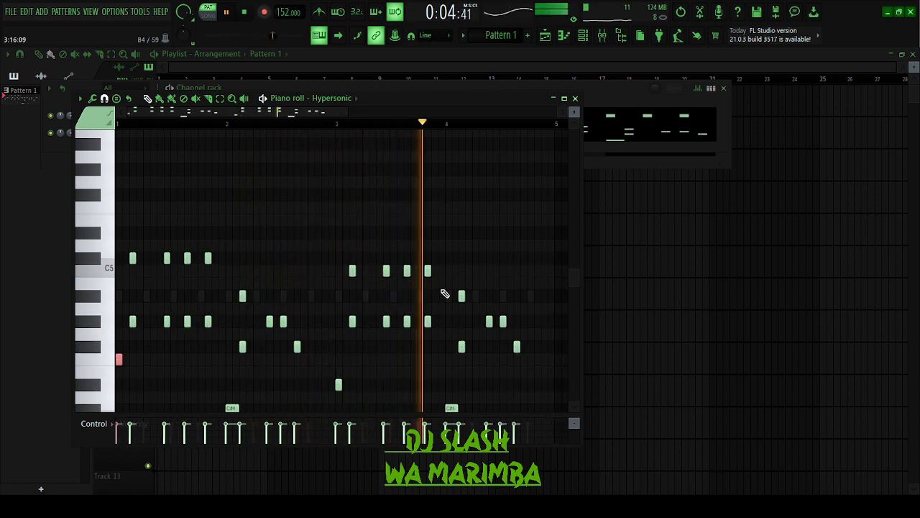
pyautogui.click(576, 98)
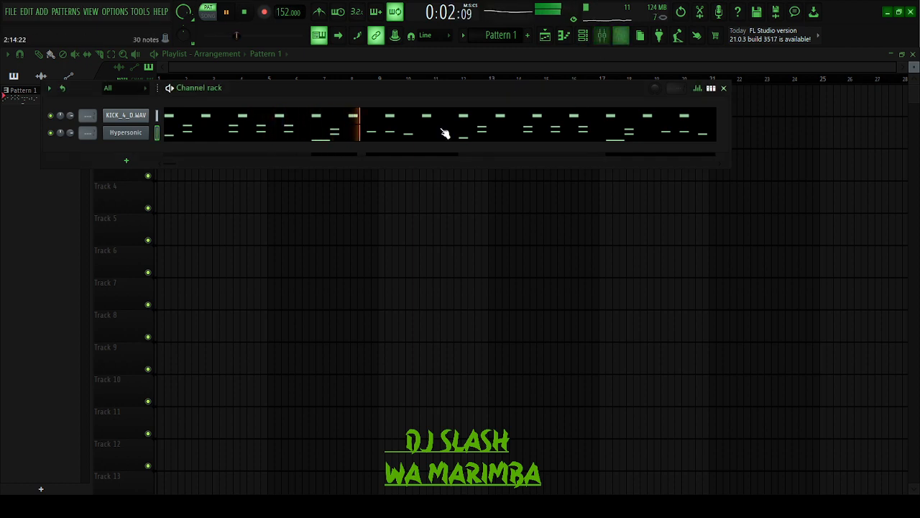
# - Add a second Hypersonic channel and load the HiHats Menu patch from Drum Menus
pyautogui.click(197, 62)
pyautogui.click(209, 92)
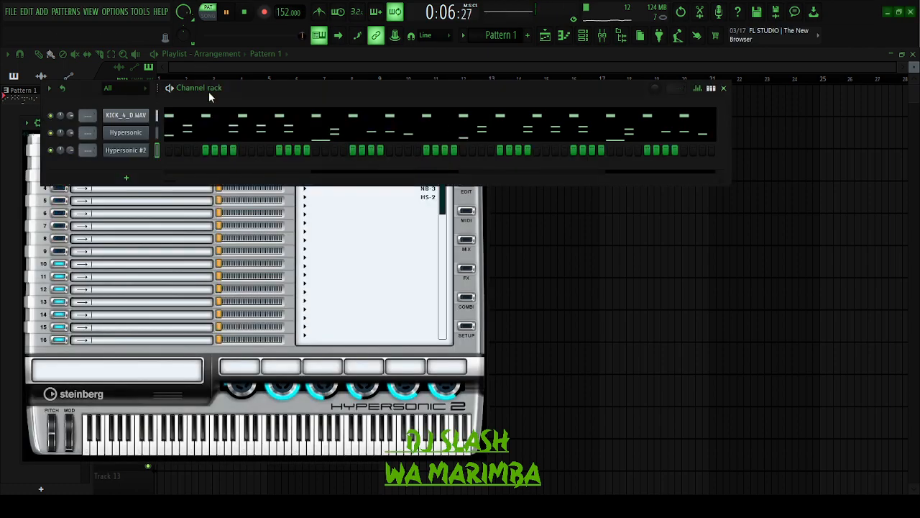
pyautogui.click(126, 150)
pyautogui.click(330, 257)
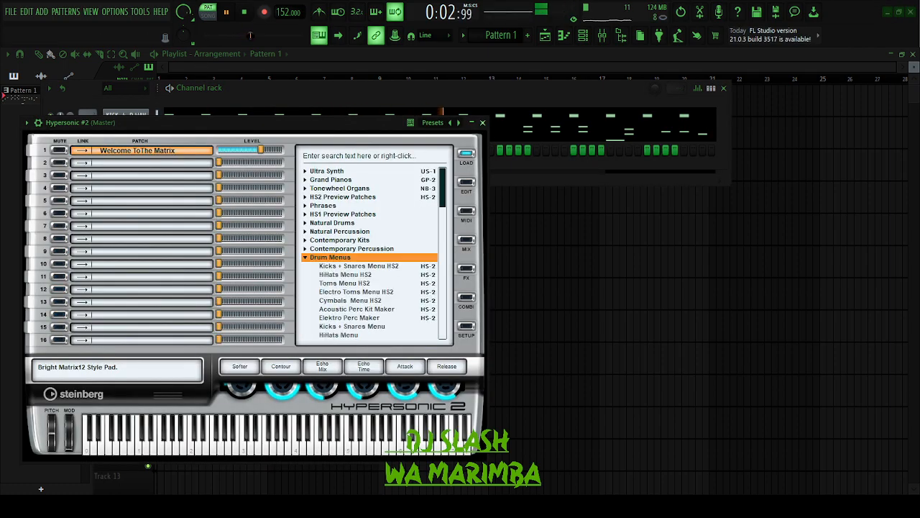
pyautogui.doubleClick(338, 335)
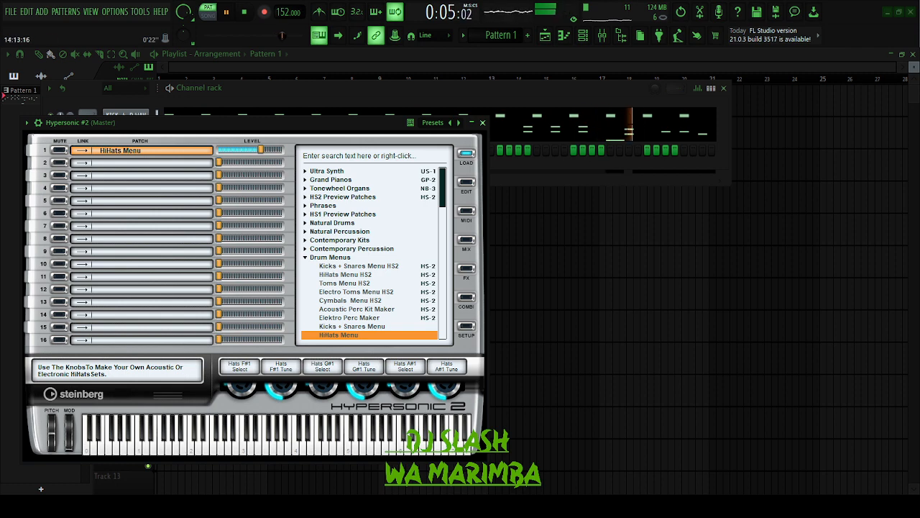
# - In the Hypersonic #2 piano roll, place hi-hat notes on F#3 at steps 1, 5 and 7, and on A#3 at step 3
pyautogui.click(565, 36)
pyautogui.scroll(-2, 131, 287)
pyautogui.moveTo(128, 329); pyautogui.dragTo(115, 403)
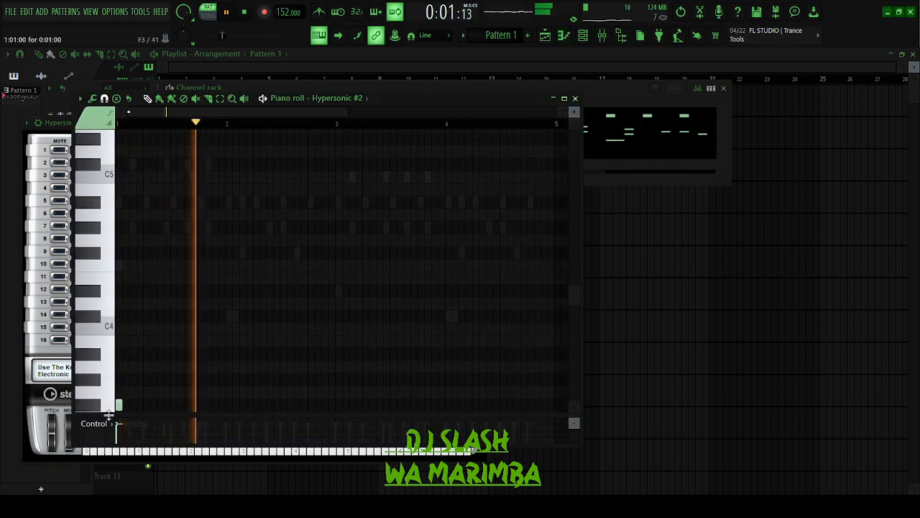
pyautogui.click(132, 352)
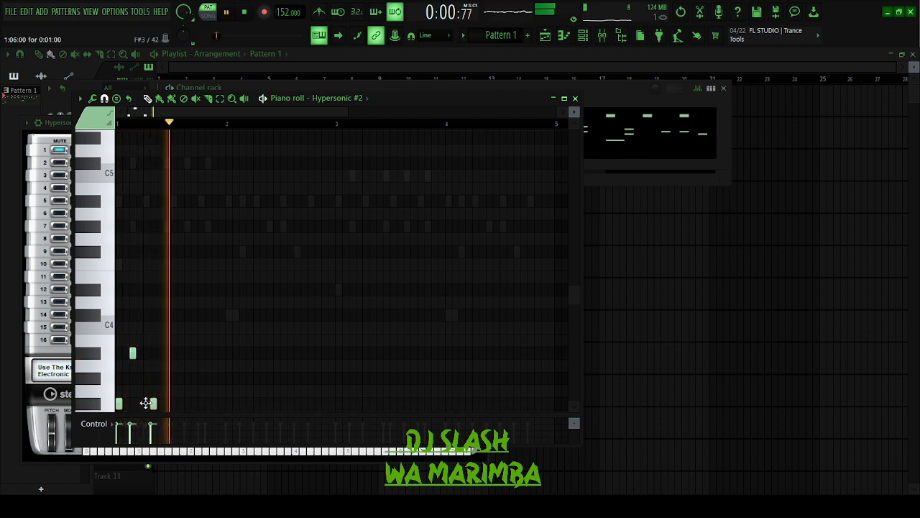
pyautogui.click(146, 404)
pyautogui.scroll(-4, 148, 388)
pyautogui.click(160, 329)
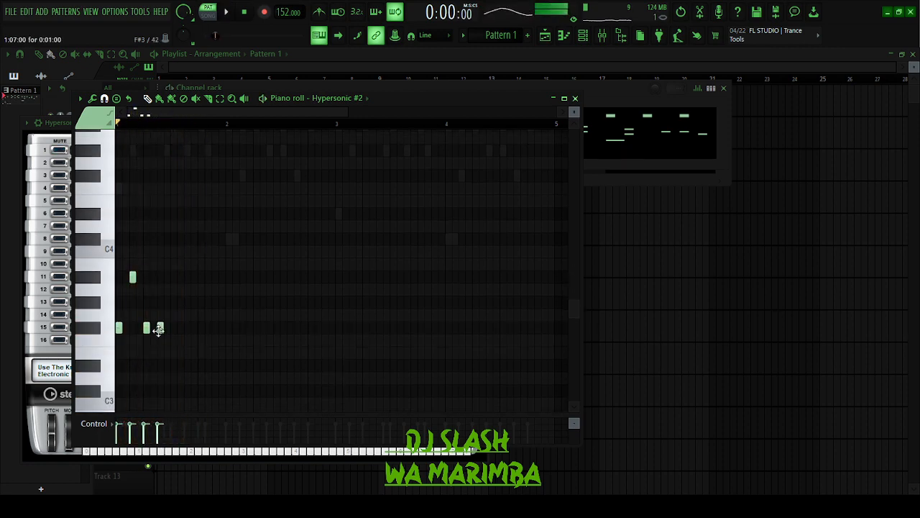
pyautogui.click(166, 328)
pyautogui.hotkey('ctrl', 'b')
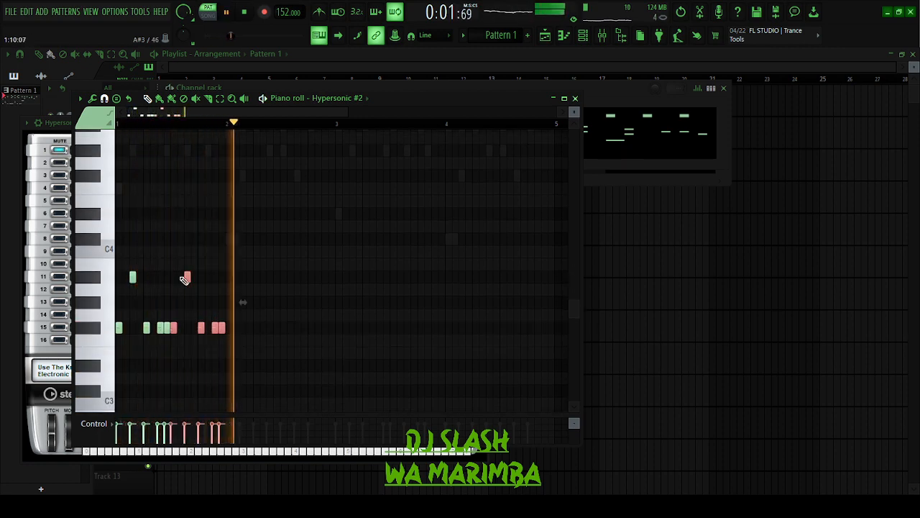
pyautogui.hotkey('ctrl', 'z')
pyautogui.hotkey('ctrl', 'z')
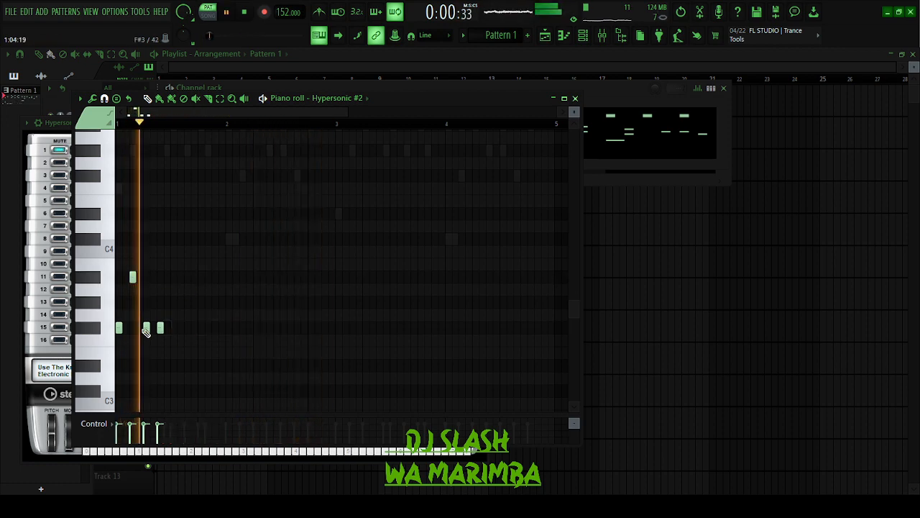
# - Replace the A#3 hi-hat at step 3 with F#3, and add F#3 hits at steps 9, 11, 12 and 13 of bar 1
pyautogui.press('space')
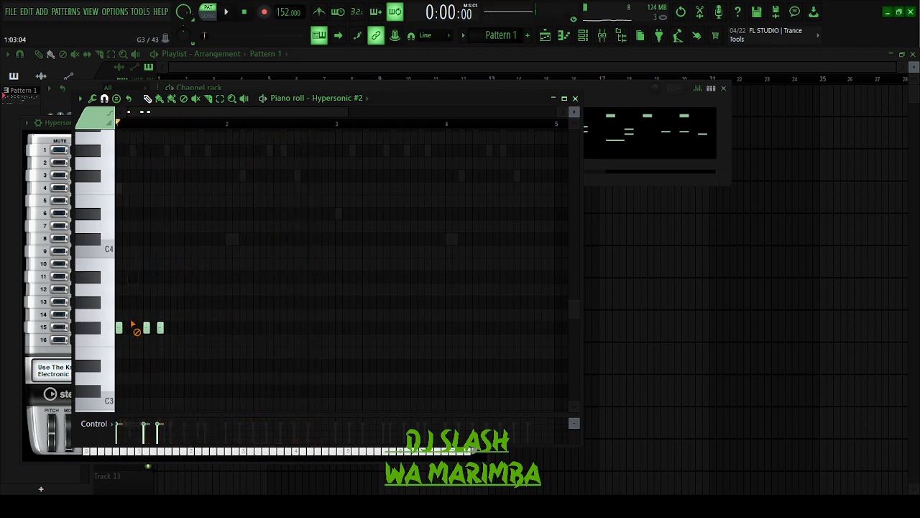
pyautogui.click(132, 328)
pyautogui.press('space')
pyautogui.click(173, 328)
pyautogui.click(187, 328)
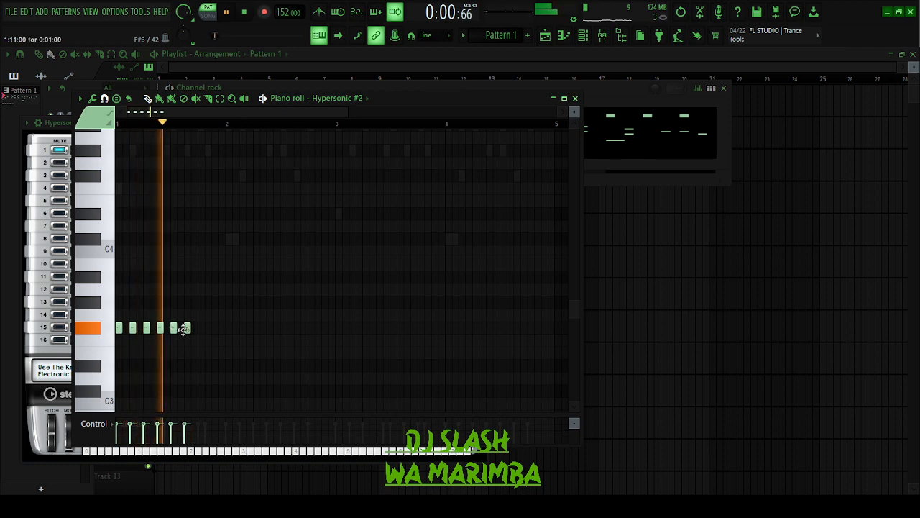
pyautogui.click(195, 328)
pyautogui.click(201, 328)
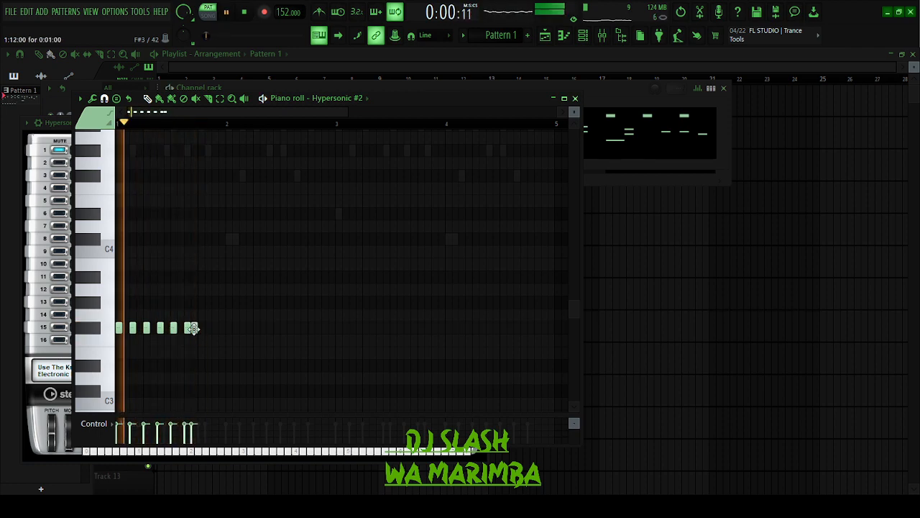
# - Add a two-step A#3 hit at step 15, duplicate the hi-hat bar to fill four bars, and close the Hypersonic #2 windows
pyautogui.click(214, 278)
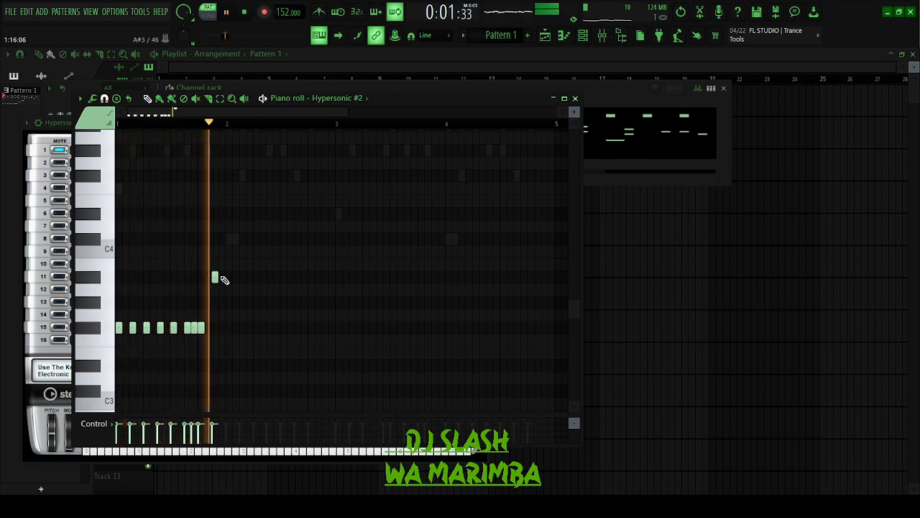
pyautogui.moveTo(217, 277); pyautogui.dragTo(225, 278)
pyautogui.hotkey('ctrl', 'b')
pyautogui.hotkey('ctrl', 'b')
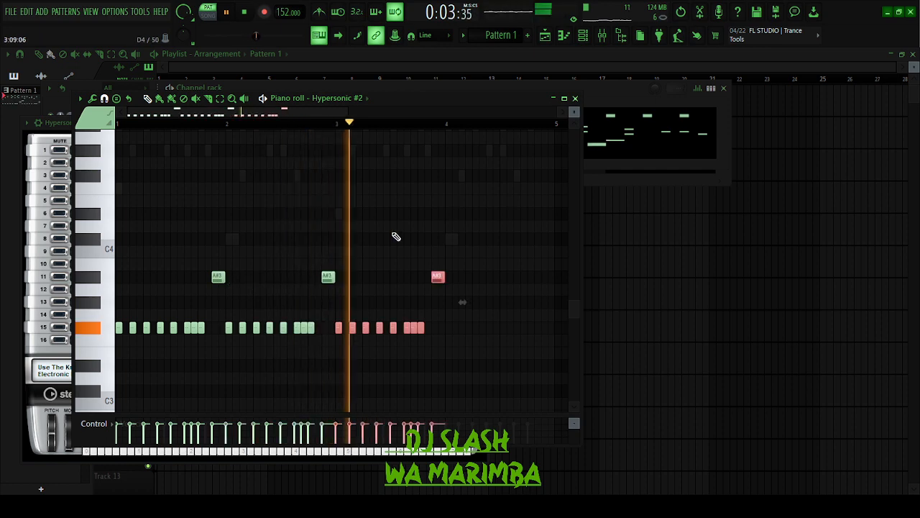
pyautogui.hotkey('ctrl', 'b')
pyautogui.hotkey('ctrl', 'd')
pyautogui.press('Up')
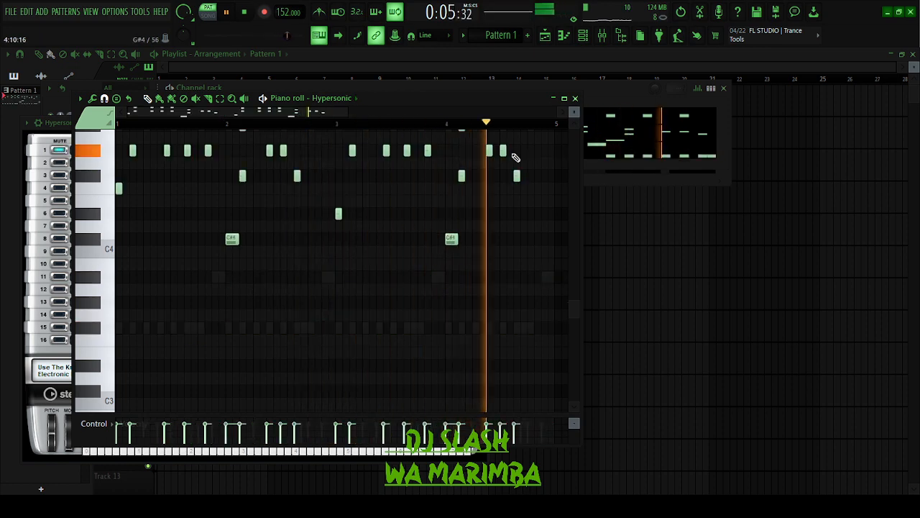
pyautogui.click(575, 98)
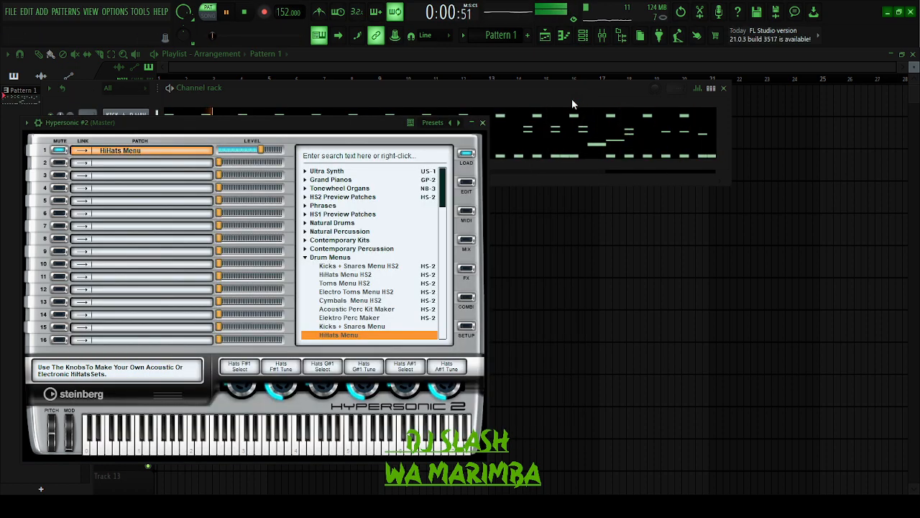
pyautogui.click(483, 124)
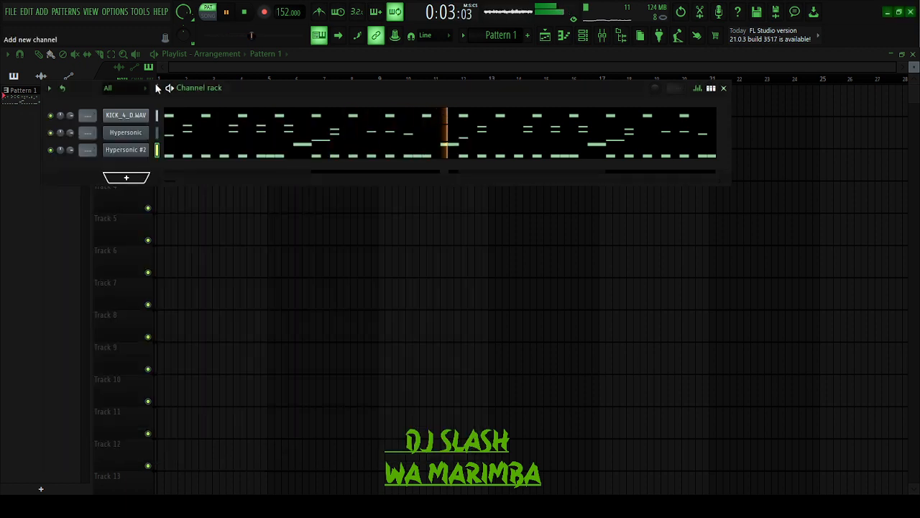
# - Add a third Hypersonic channel, load the Clavinet XXL patch from Clavinets, and close its plugin window
pyautogui.click(158, 41)
pyautogui.click(245, 86)
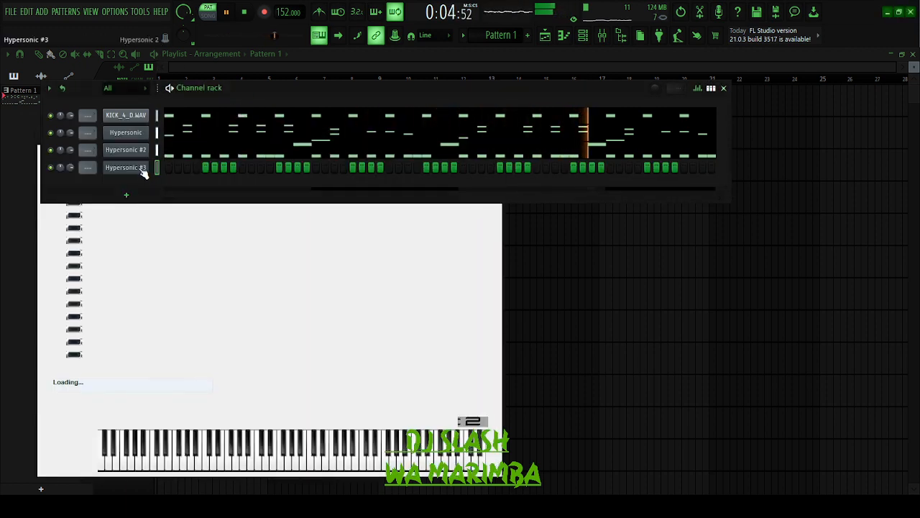
pyautogui.click(126, 167)
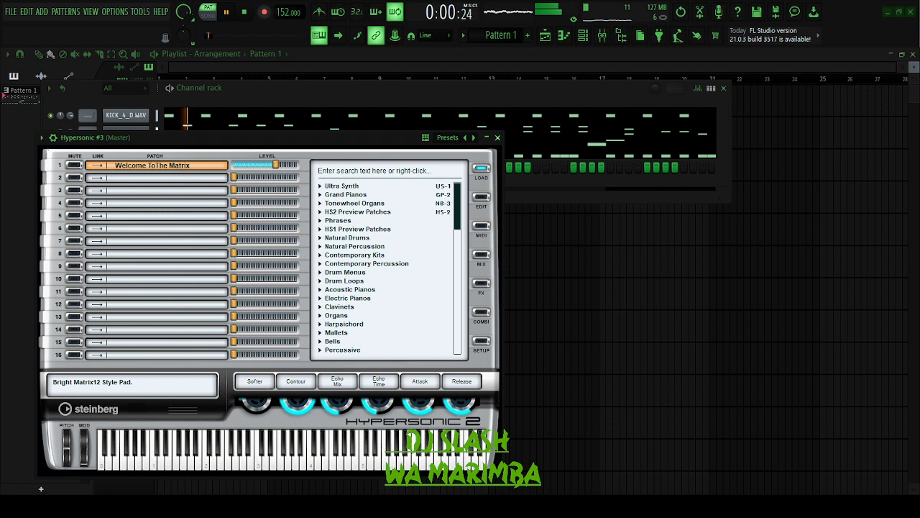
pyautogui.click(340, 307)
pyautogui.click(353, 315)
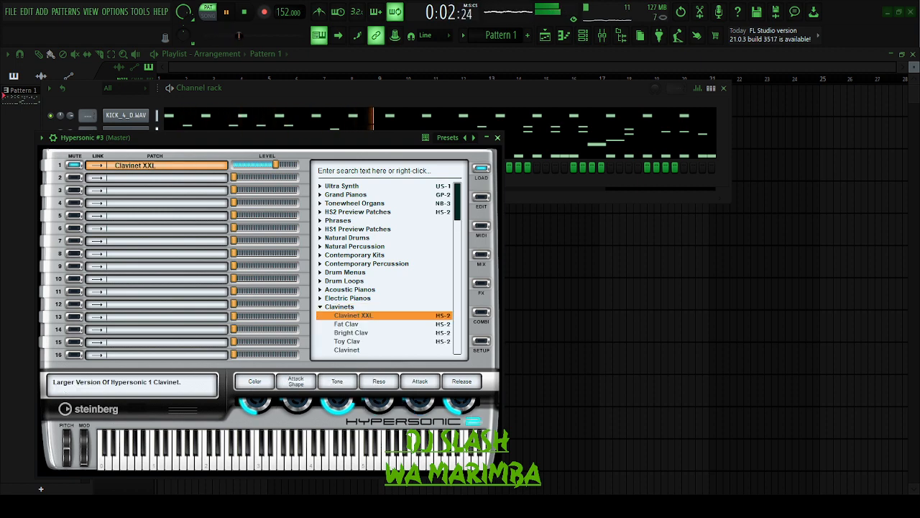
pyautogui.click(497, 137)
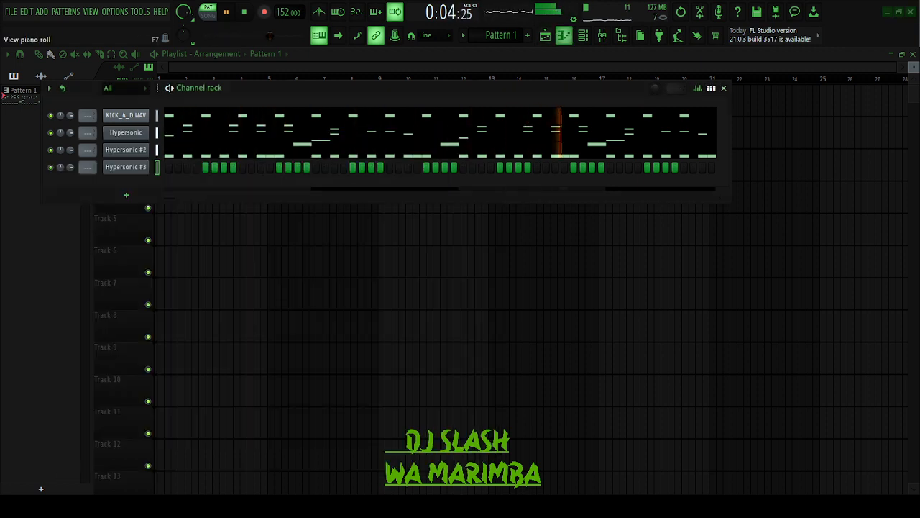
# - Clear the playlist, mixer and channel rack from view and show the empty Hypersonic #3 piano roll
pyautogui.click(564, 36)
pyautogui.click(564, 36)
pyautogui.click(583, 36)
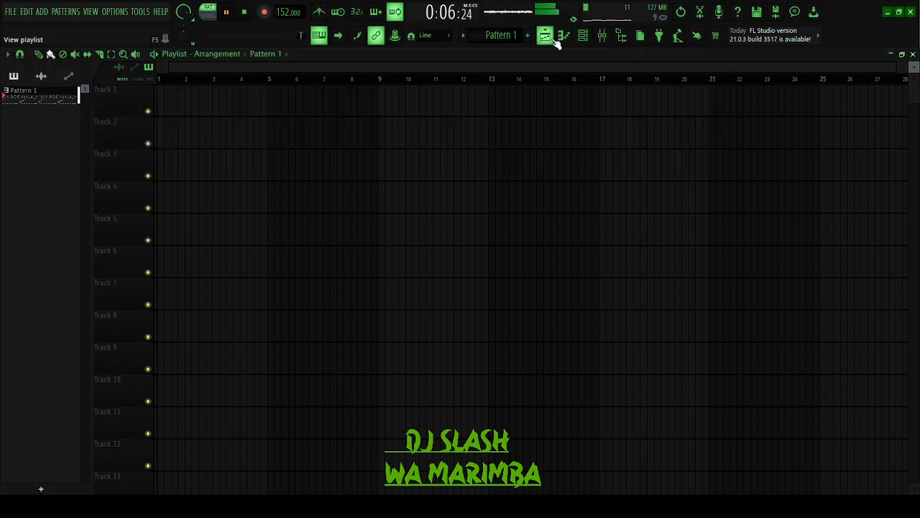
pyautogui.press('F9')
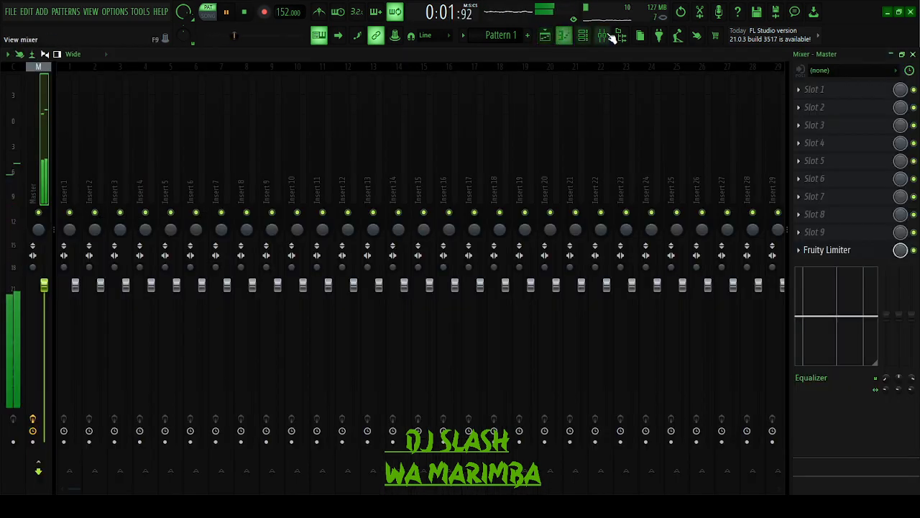
pyautogui.click(584, 37)
pyautogui.click(583, 37)
pyautogui.click(565, 36)
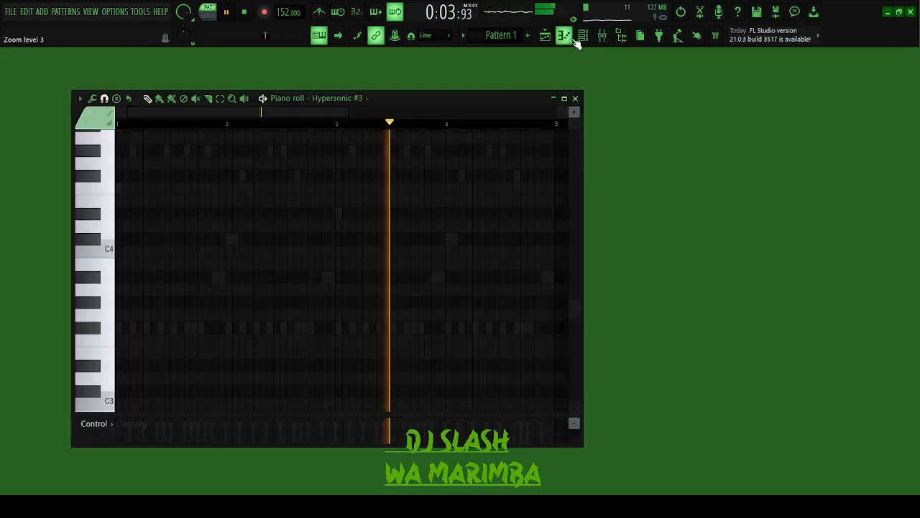
# - Record two-note Clavinet chords on Hypersonic #3: C#5/G#4 in bar 1, A#4/F#4 in bars 2 and 4, C5/G#4 in bar 3
pyautogui.click(245, 13)
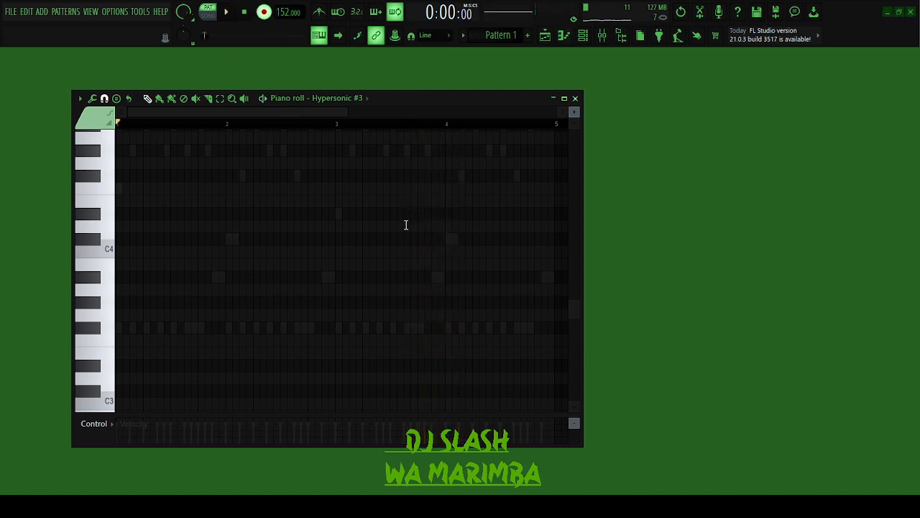
pyautogui.press('space')
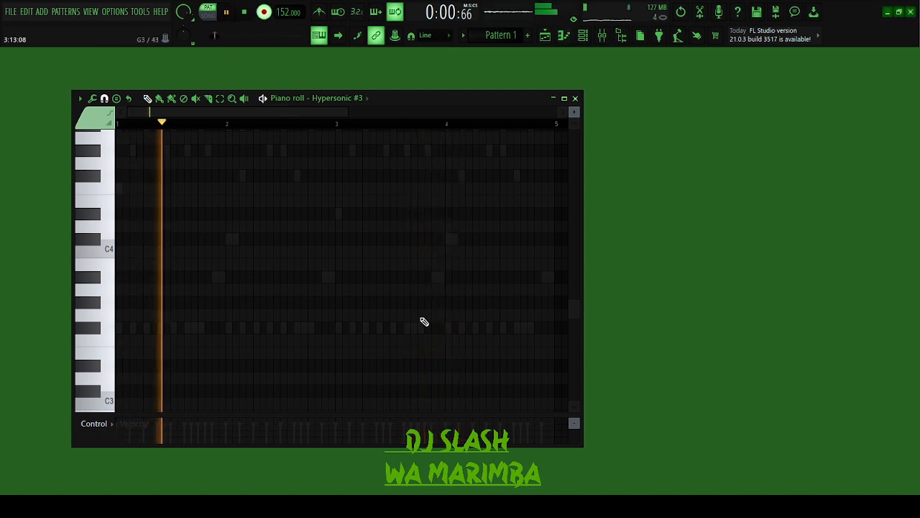
pyautogui.press('space')
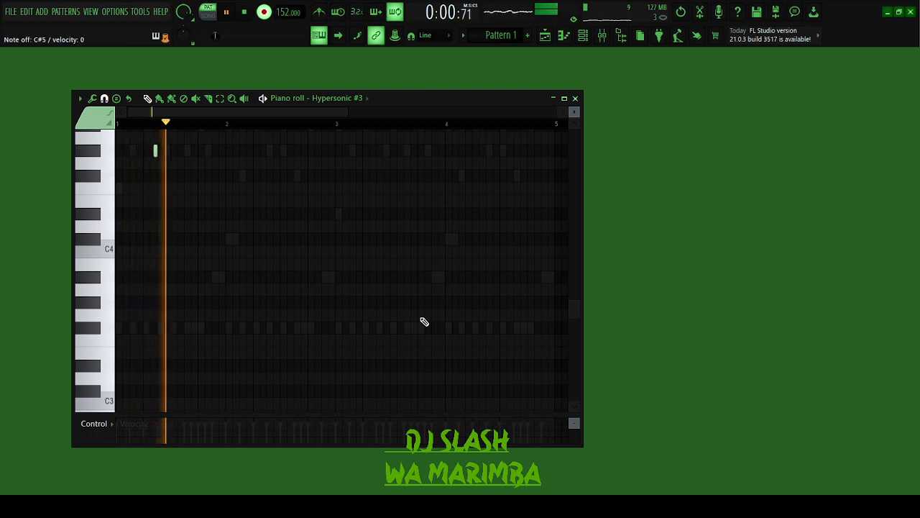
pyautogui.scroll(3, 424, 321)
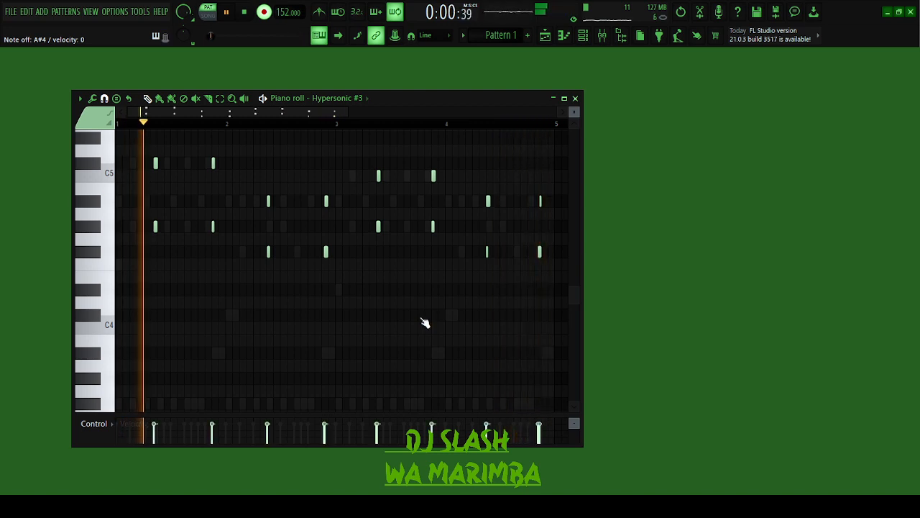
pyautogui.press('space')
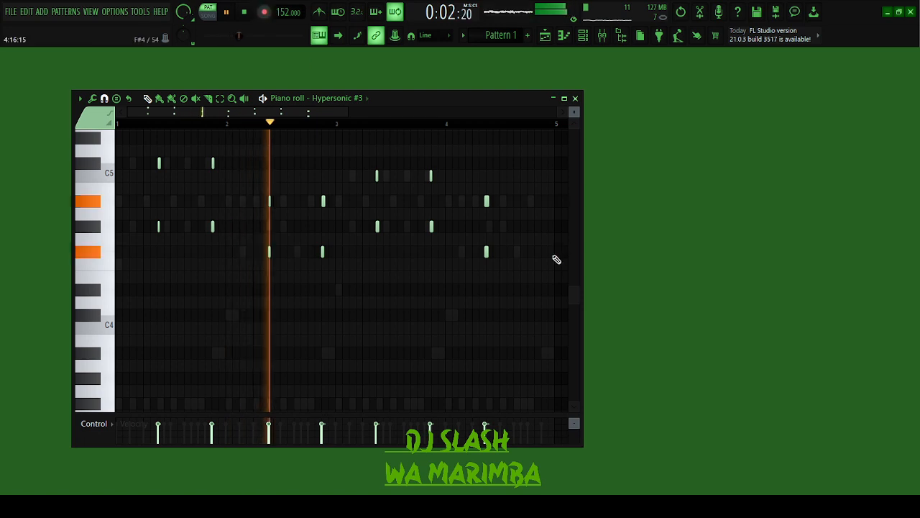
# - Snap the recorded Clavinet chords to the grid, place an A#4/F#4 chord at step 15 of bar 4, and close the piano roll
pyautogui.moveTo(505, 195); pyautogui.dragTo(539, 254)
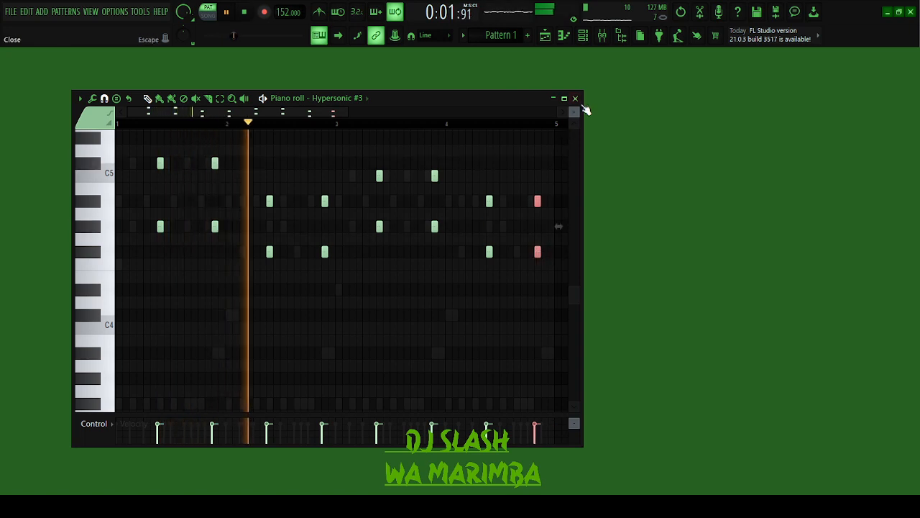
pyautogui.moveTo(538, 201); pyautogui.dragTo(544, 201)
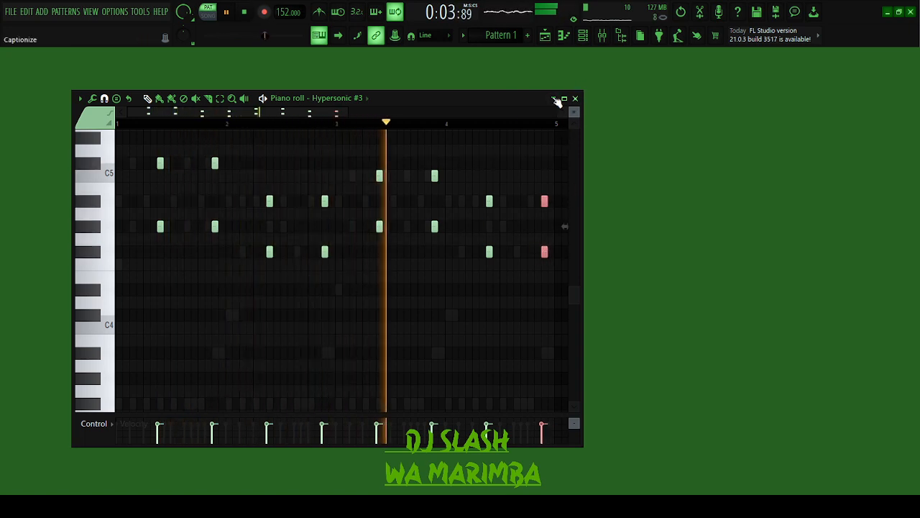
pyautogui.keyDown('ctrl'); pyautogui.click(505, 126); pyautogui.keyUp('ctrl')
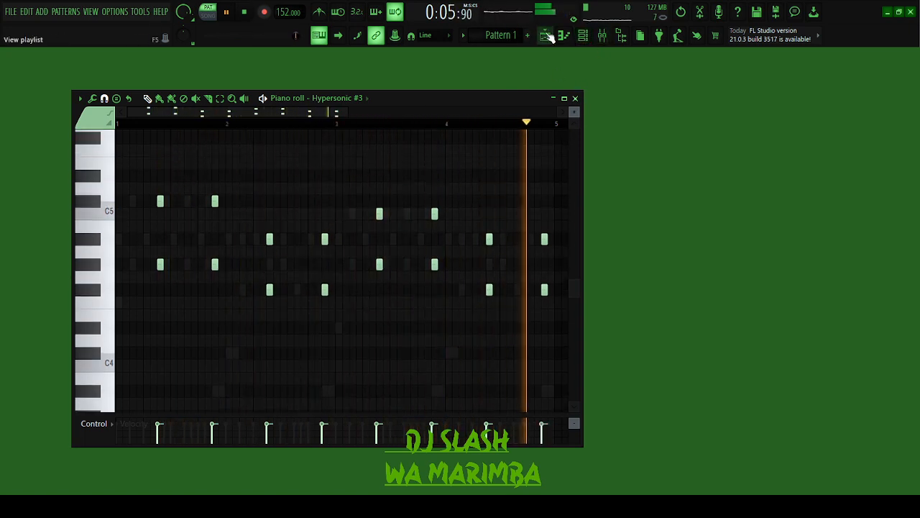
pyautogui.click(576, 98)
# - Add a fourth Hypersonic channel in the channel rack and close its plugin window
pyautogui.click(590, 43)
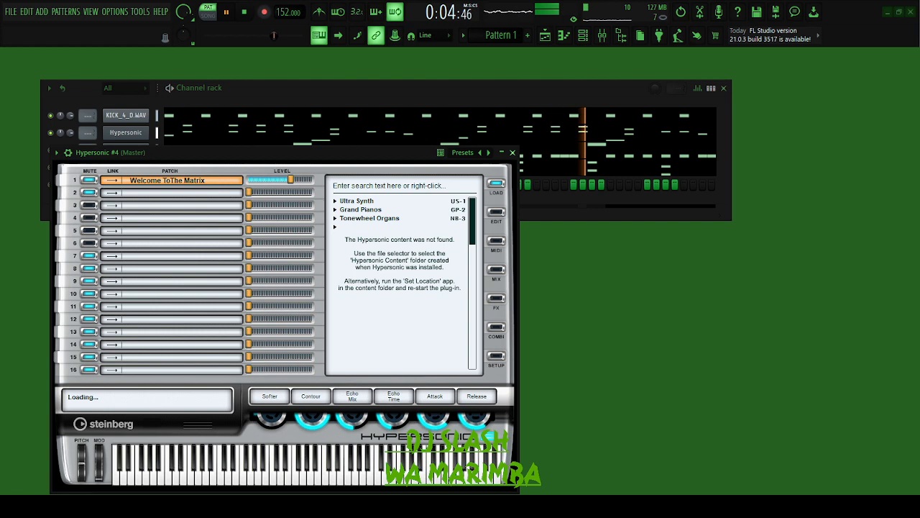
pyautogui.click(287, 99)
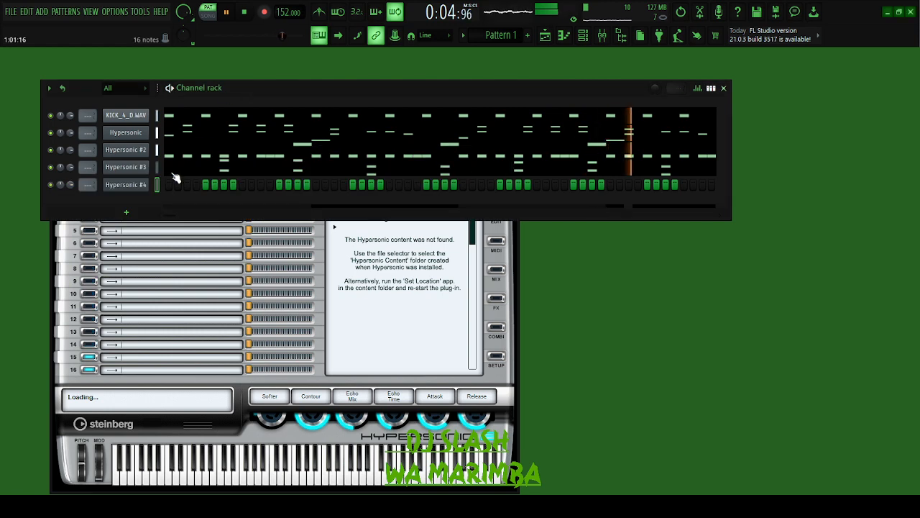
pyautogui.click(135, 187)
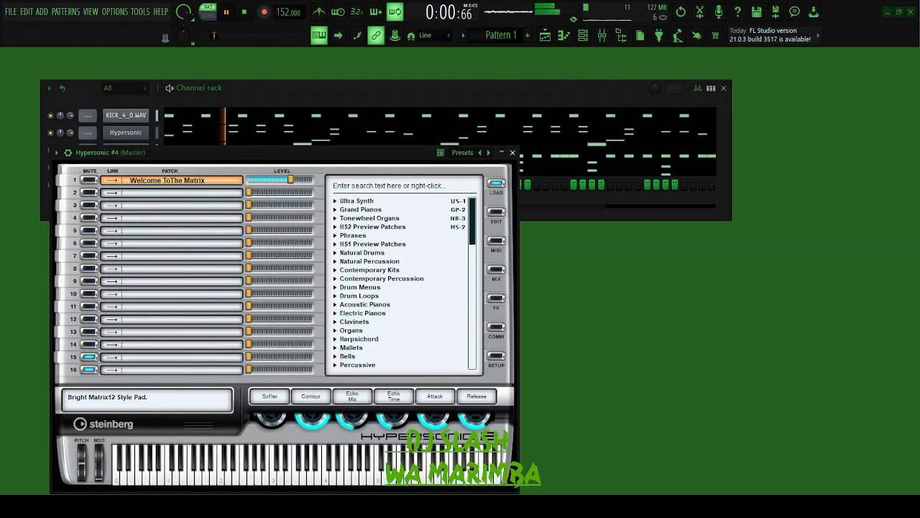
pyautogui.click(513, 152)
# - Audition the E TOM 2_01 and E SN 1_01 samples and add E SN 1_01 as a channel below the kick
pyautogui.click(160, 36)
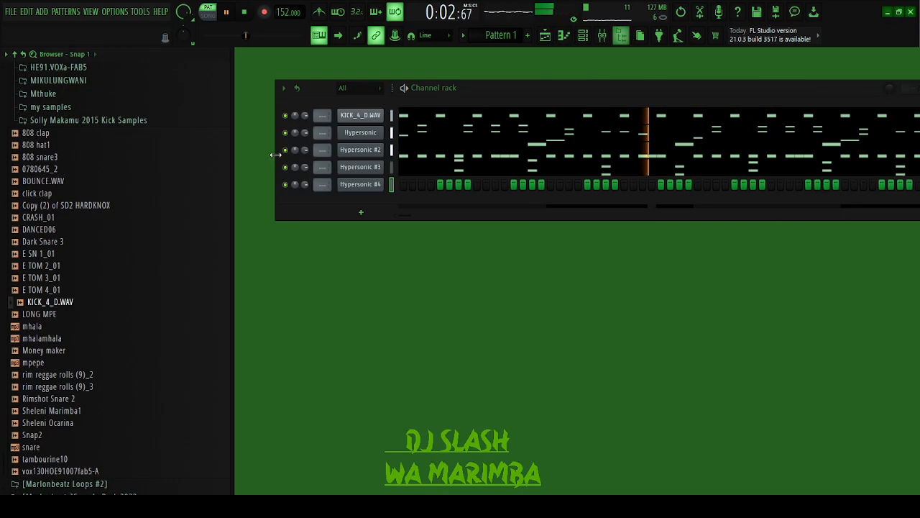
pyautogui.click(88, 269)
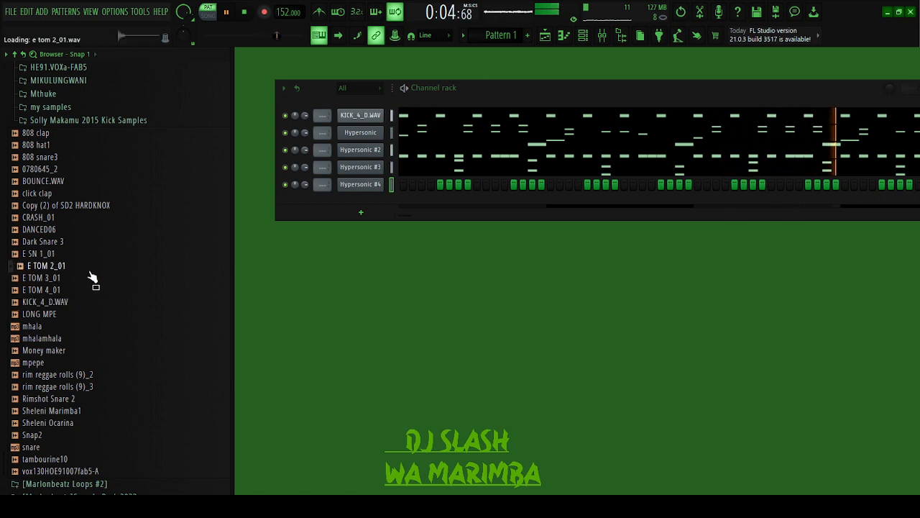
pyautogui.click(113, 253)
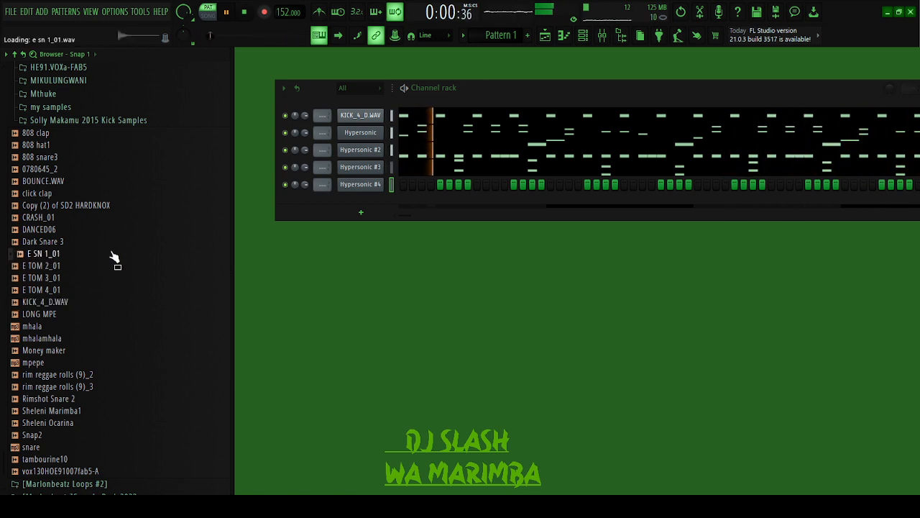
pyautogui.moveTo(113, 254); pyautogui.dragTo(353, 125)
pyautogui.click(620, 36)
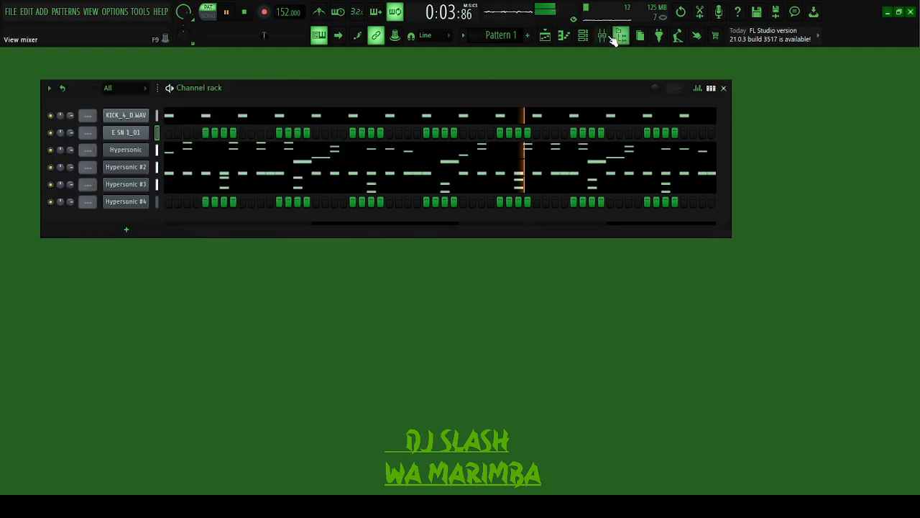
# - Record a four-bar snare rhythm on C5 in the E SN 1_01 piano roll and snap its notes to the grid
pyautogui.click(564, 35)
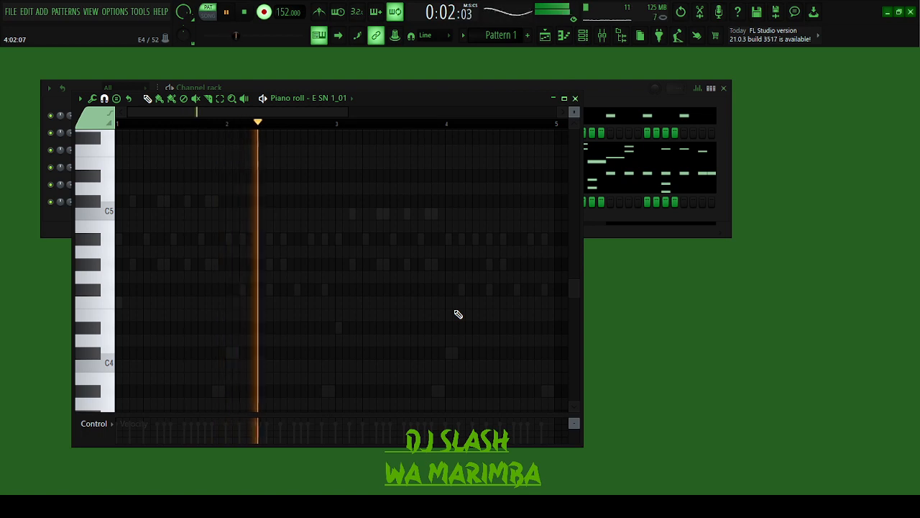
pyautogui.press('z')
pyautogui.press('z')
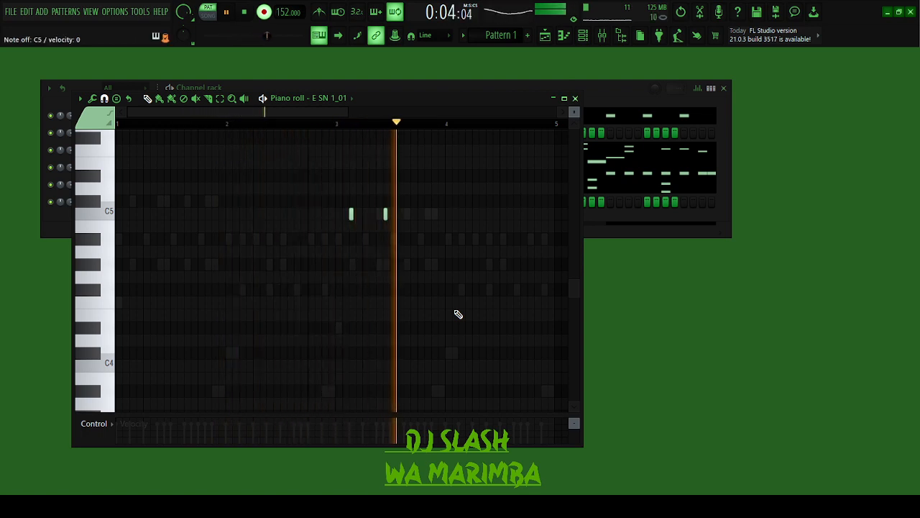
pyautogui.press('z')
pyautogui.press('z')
pyautogui.press('z')
pyautogui.press('z')
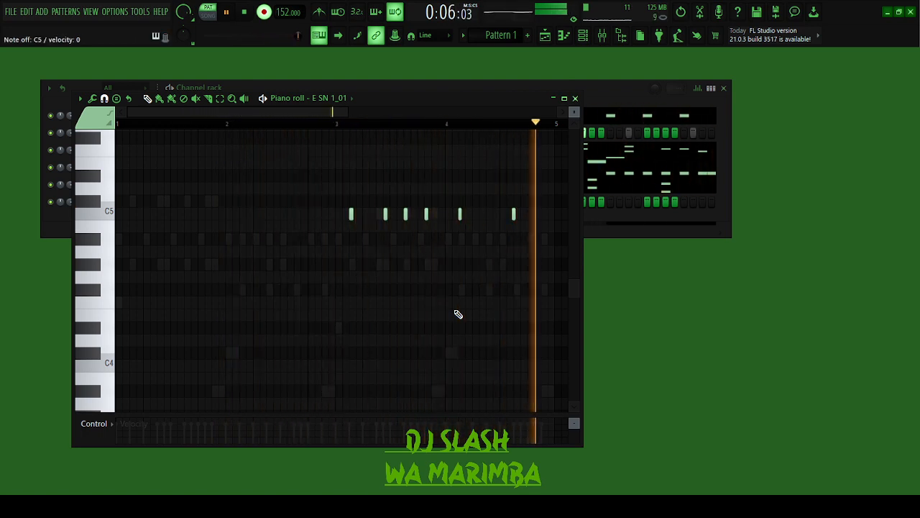
pyautogui.press('z')
pyautogui.press('z')
pyautogui.press('z')
pyautogui.press('z')
pyautogui.press('z')
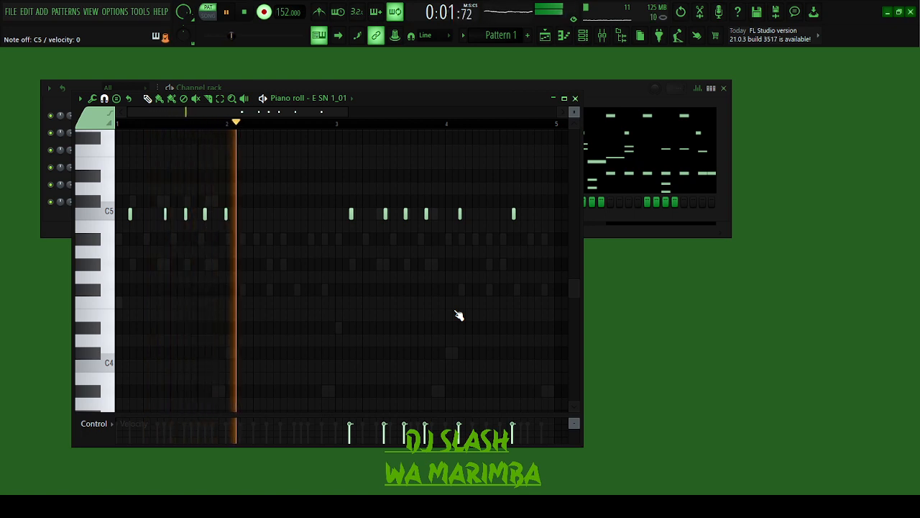
pyautogui.press('z')
pyautogui.press('z')
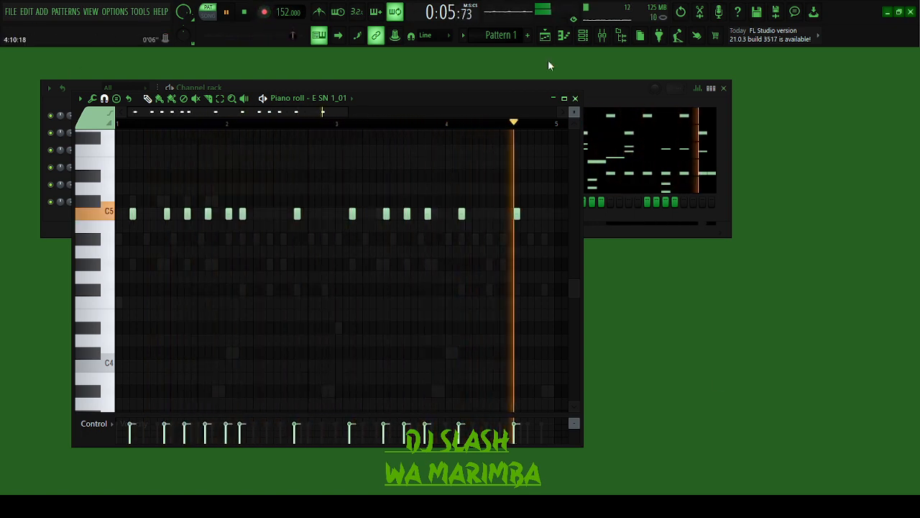
# - Close the snare's piano roll and audition the Dark Snare 3 sample from the Xitsonga folder
pyautogui.click(575, 98)
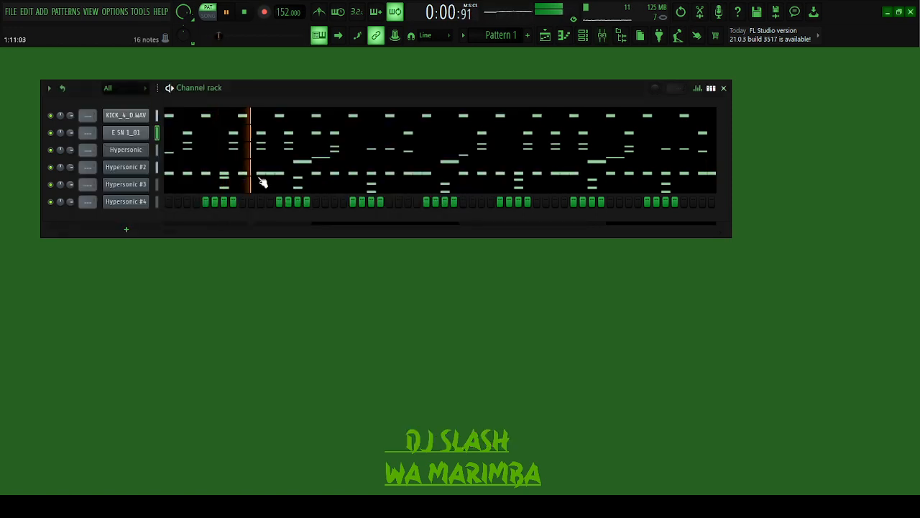
pyautogui.click(616, 36)
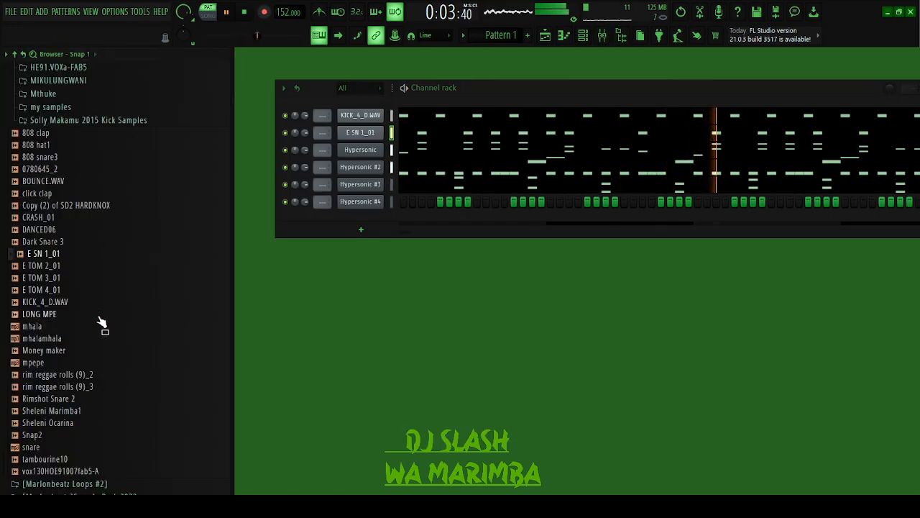
pyautogui.scroll(-1, 99, 338)
pyautogui.scroll(2, 68, 309)
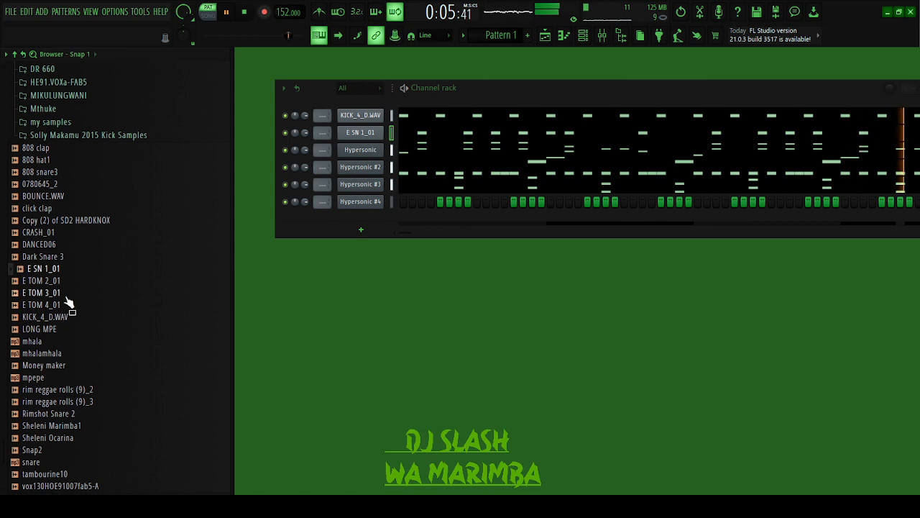
pyautogui.click(94, 259)
pyautogui.scroll(6, 97, 264)
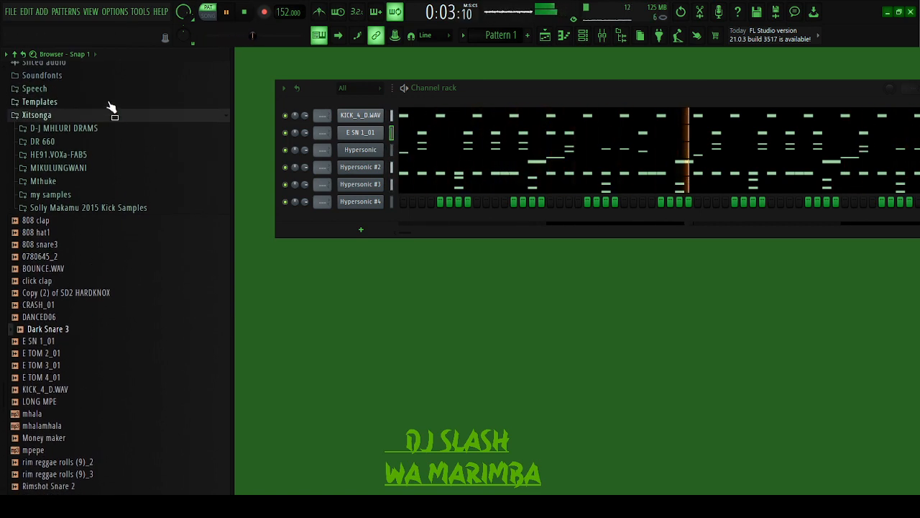
# - Add SN1 1 DUB OHS from the SNARE folder of DJ SLASH SAMPLE PACK as a channel below E SN 1_01
pyautogui.scroll(20, 98, 154)
pyautogui.scroll(4, 85, 273)
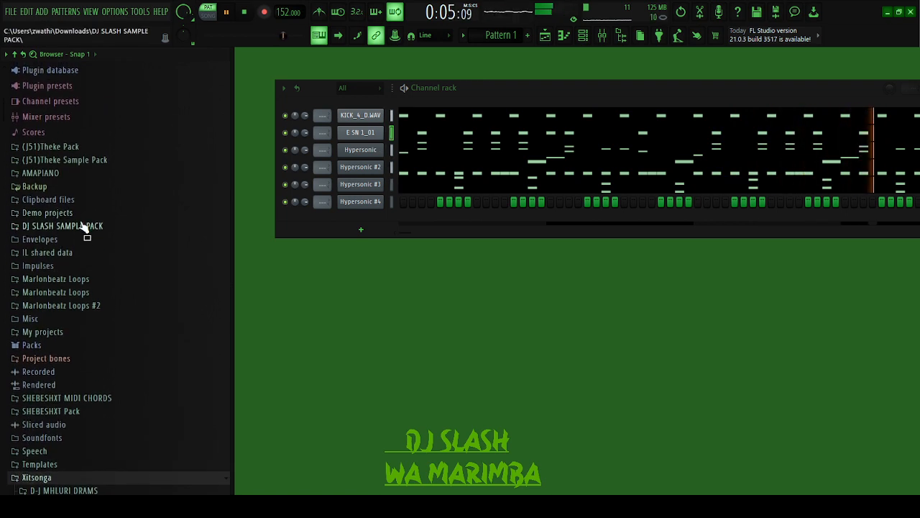
pyautogui.click(90, 226)
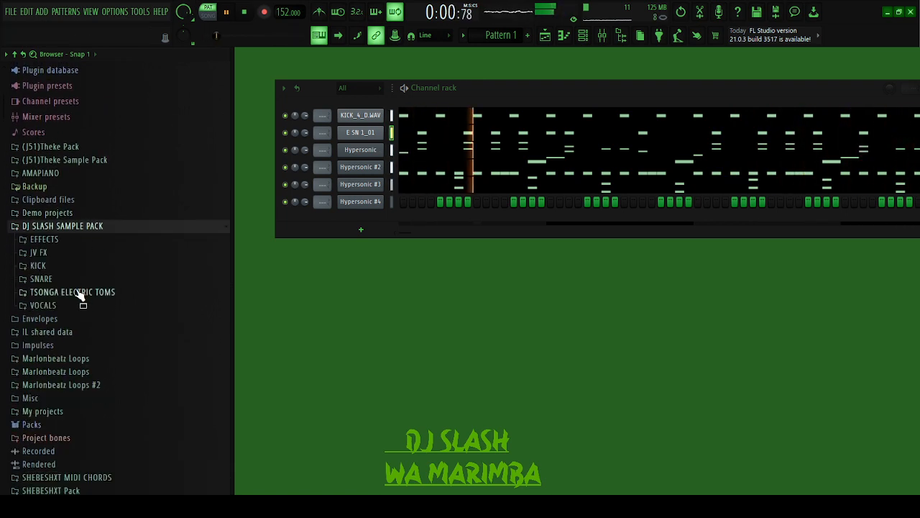
pyautogui.click(41, 279)
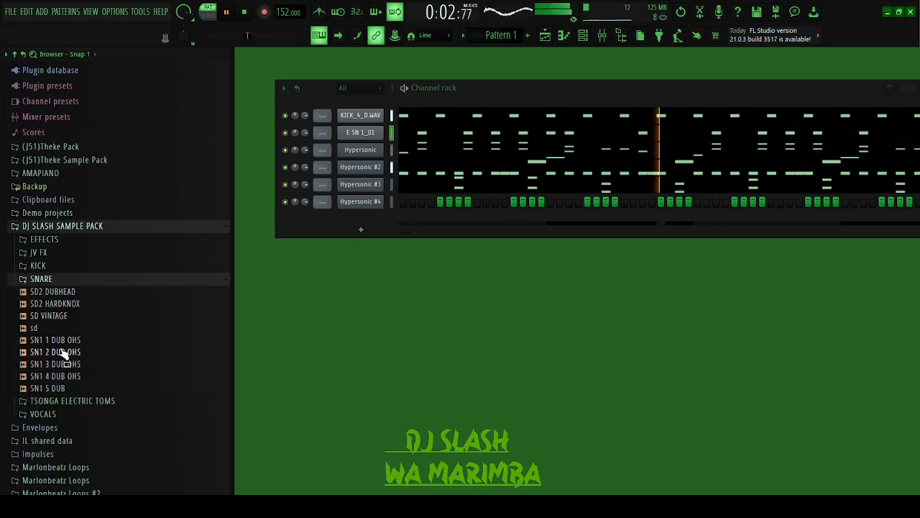
pyautogui.moveTo(62, 348); pyautogui.dragTo(367, 144)
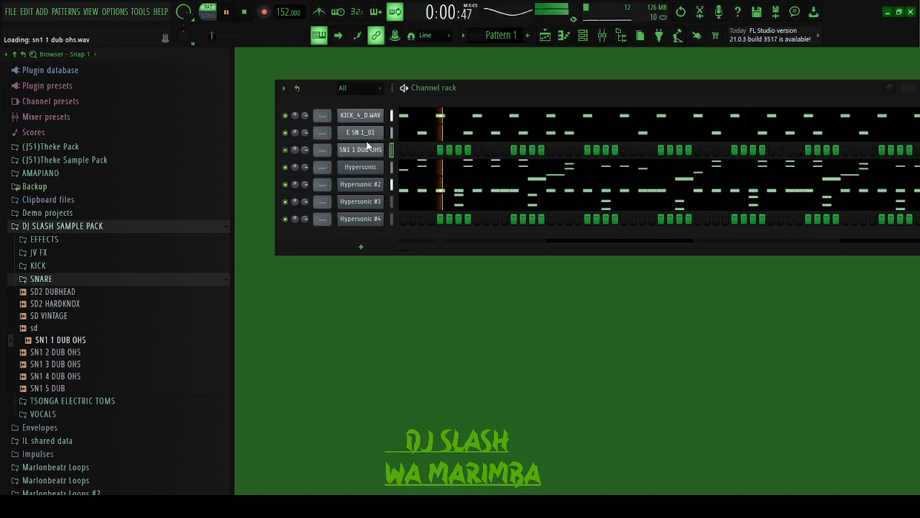
# - Place C5 notes at step 15 of bars 1 and 2 in the SN1 1 DUB OHS piano roll, with the browser hidden
pyautogui.click(564, 35)
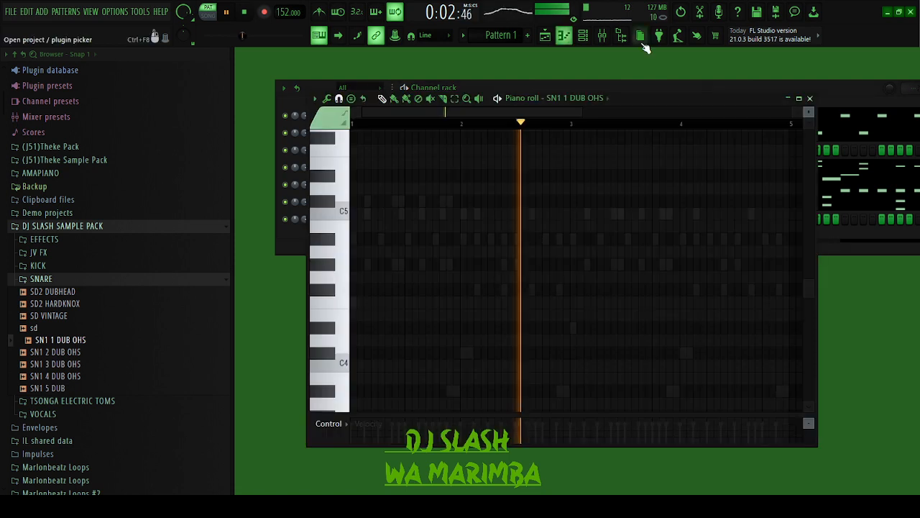
pyautogui.click(623, 35)
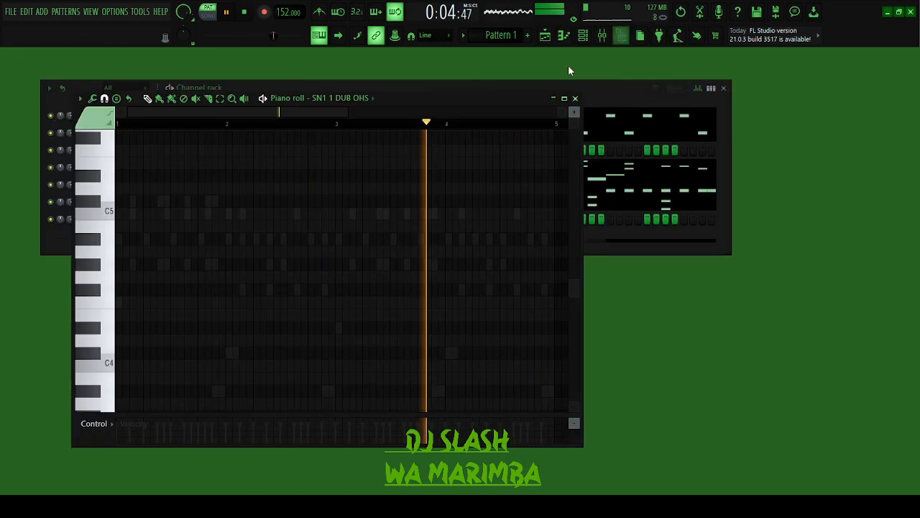
pyautogui.click(133, 213)
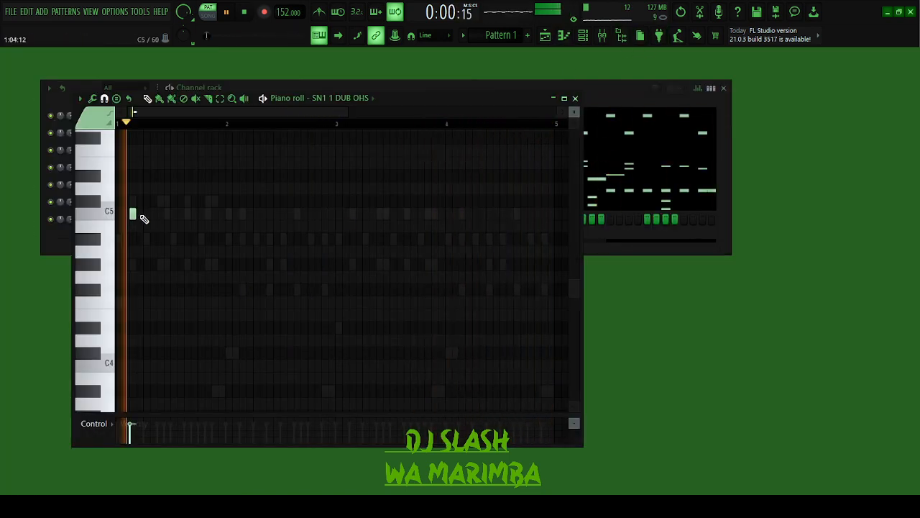
pyautogui.moveTo(133, 214); pyautogui.dragTo(213, 214)
pyautogui.click(323, 214)
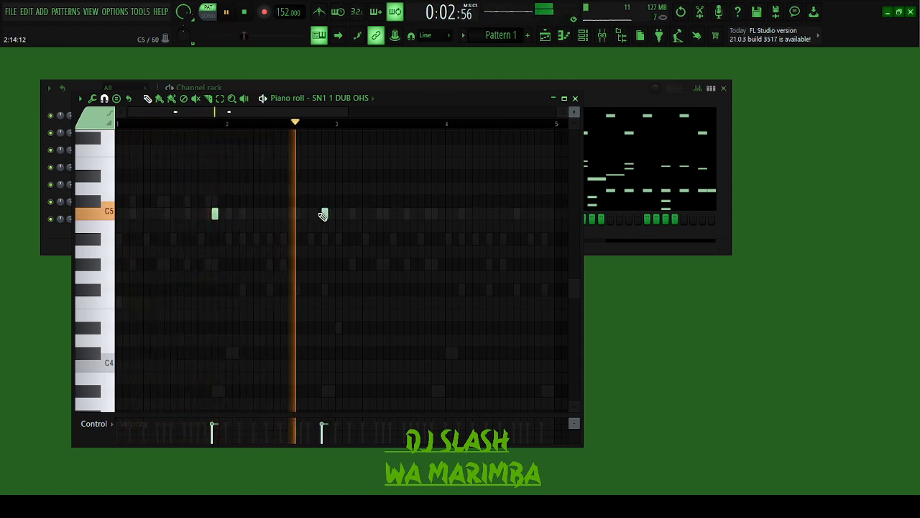
pyautogui.click(302, 213)
pyautogui.rightClick(302, 213)
pyautogui.click(296, 214)
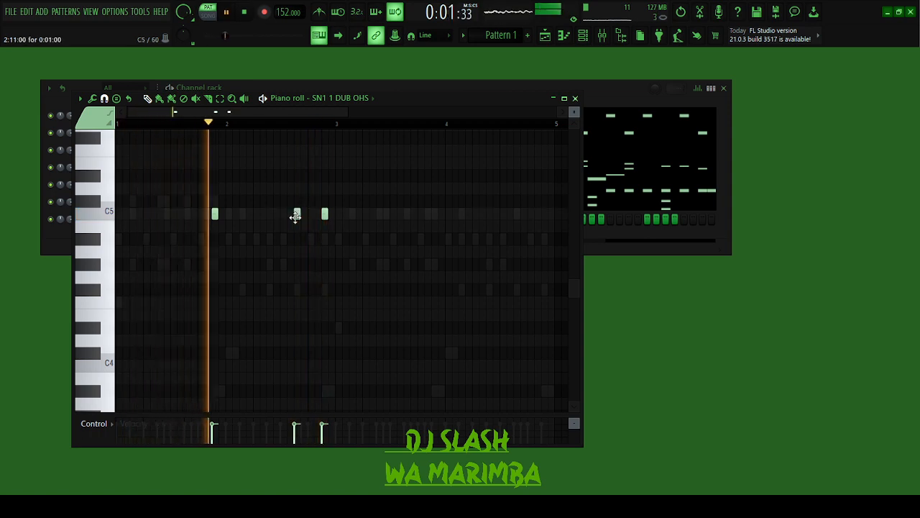
pyautogui.rightClick(297, 214)
pyautogui.press('space')
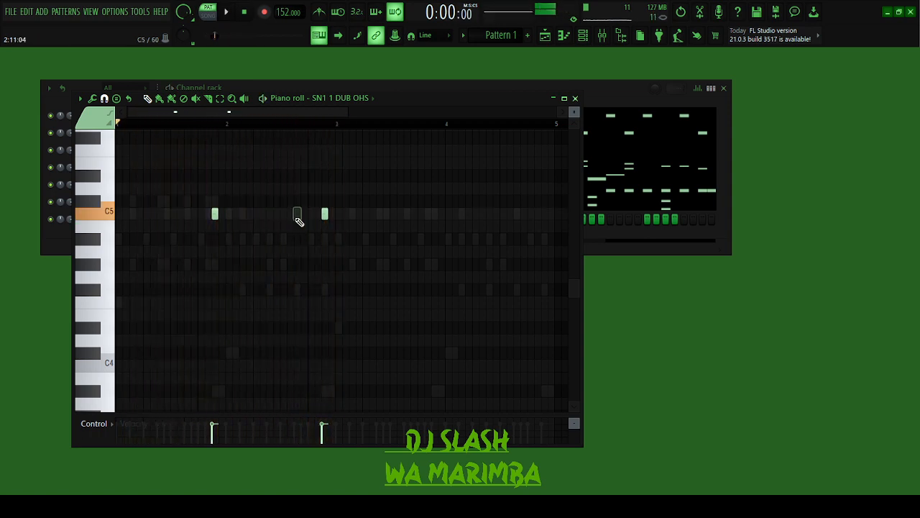
pyautogui.press('space')
pyautogui.click(302, 213)
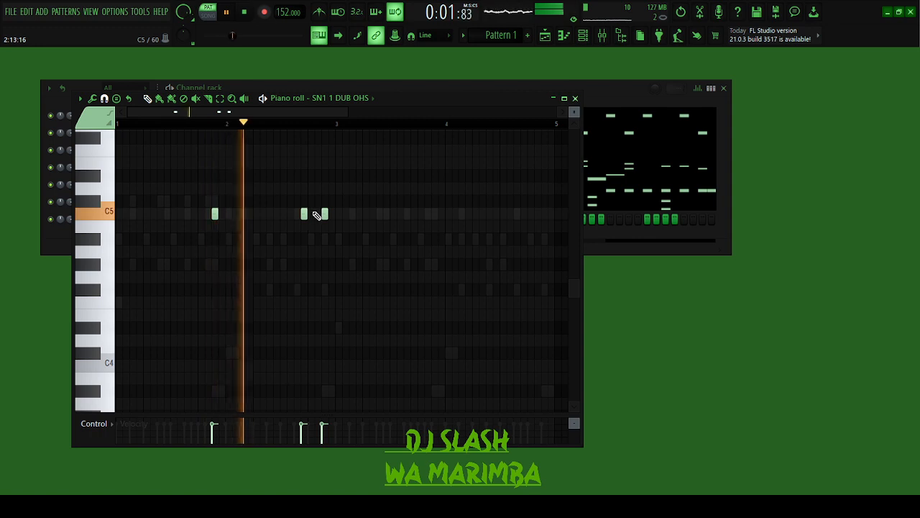
pyautogui.rightClick(304, 213)
# - Replace the C5 note in bar 2 with notes at steps 11 and 14, and duplicate the two-bar rhythm into bars 3 and 4
pyautogui.click(287, 213)
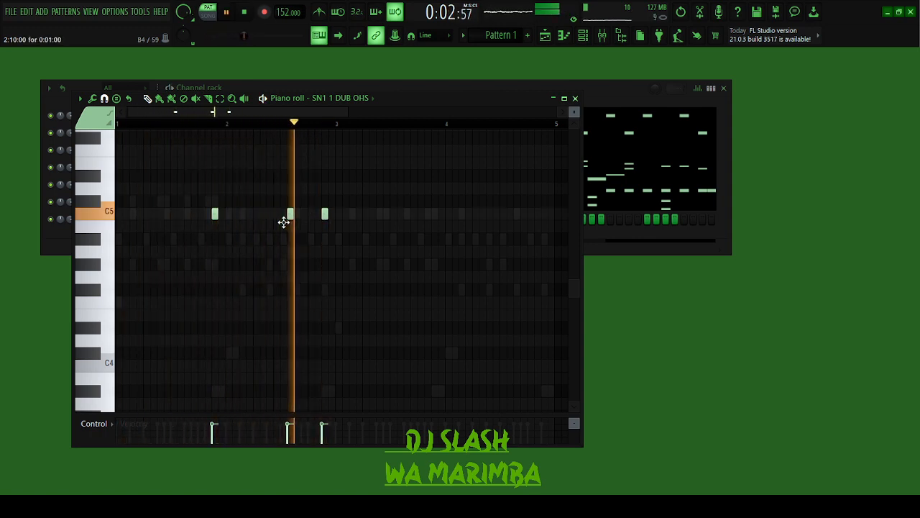
pyautogui.moveTo(284, 222); pyautogui.dragTo(292, 223)
pyautogui.rightClick(324, 214)
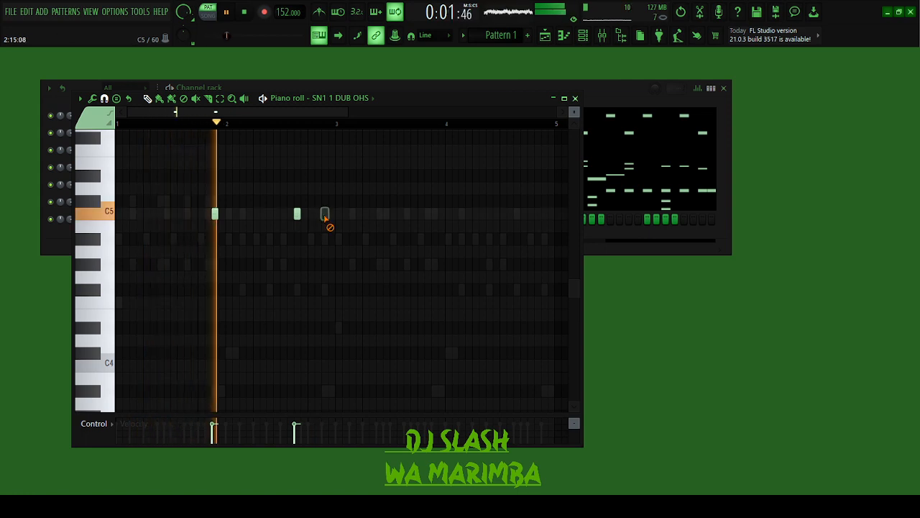
pyautogui.click(317, 214)
pyautogui.moveTo(364, 206); pyautogui.dragTo(435, 213)
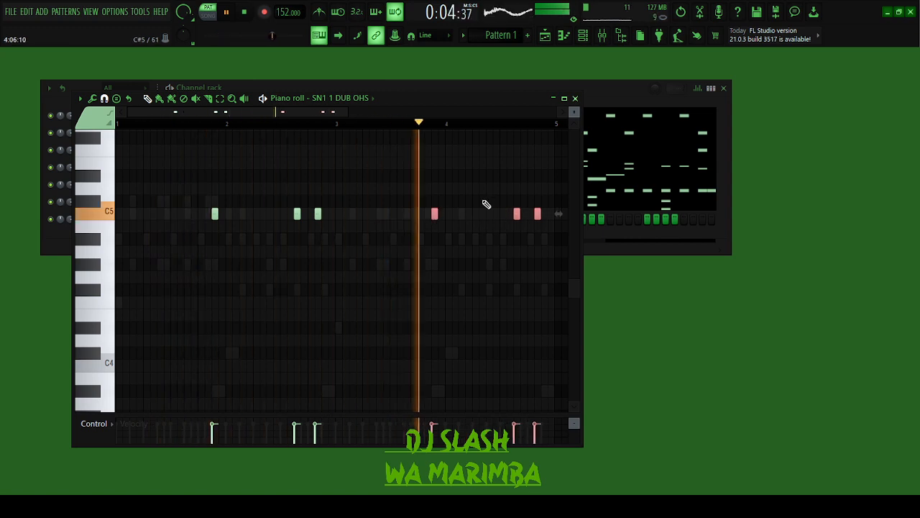
pyautogui.click(576, 98)
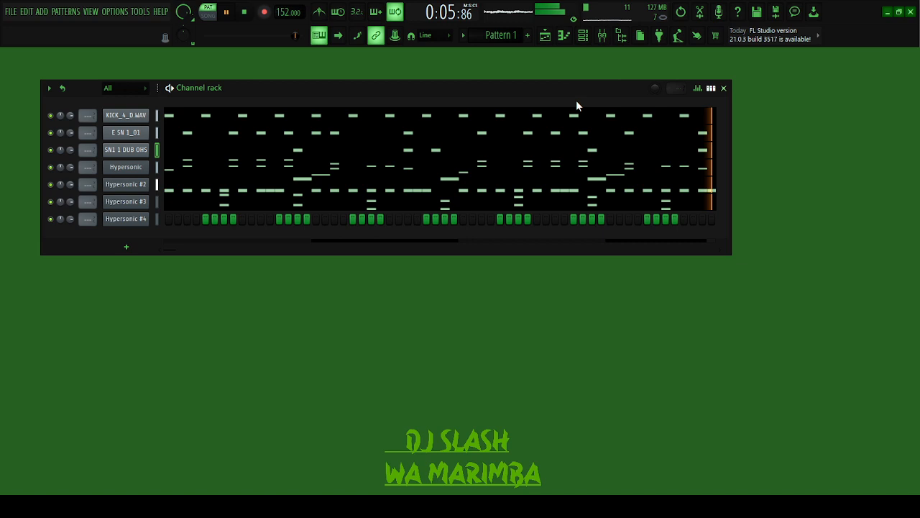
# - Load the Marimba preset in a new FM7 channel and close the plugin window
pyautogui.click(134, 220)
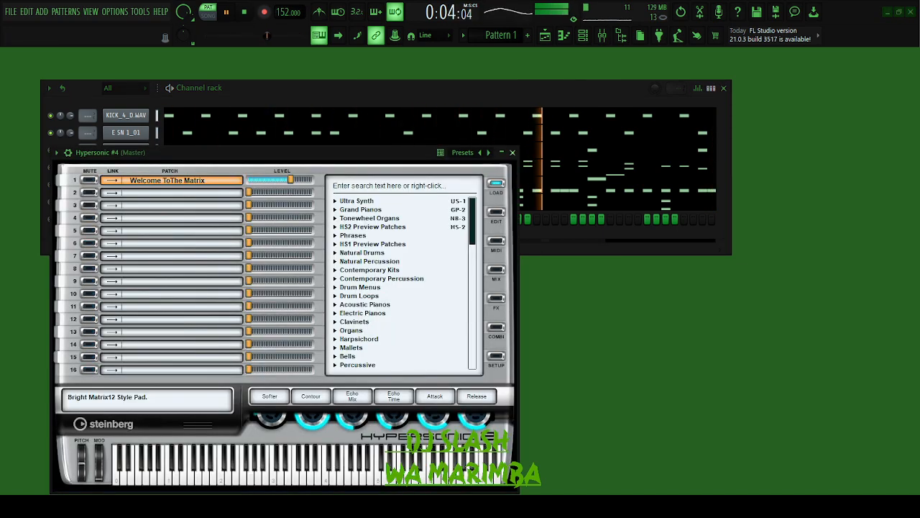
pyautogui.click(513, 152)
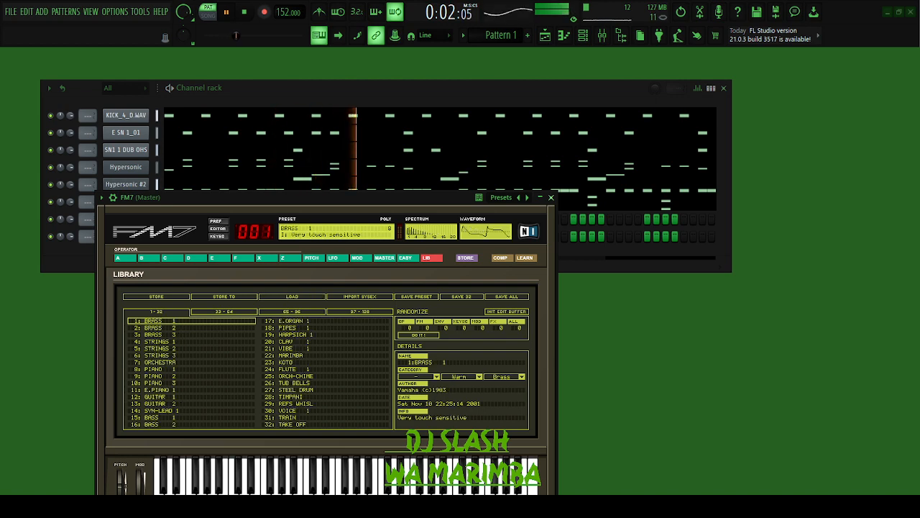
pyautogui.click(291, 355)
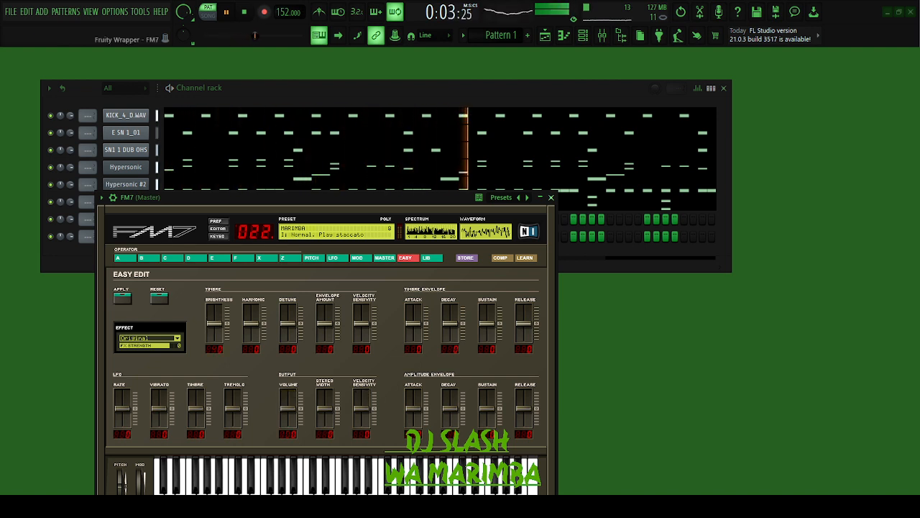
pyautogui.click(185, 200)
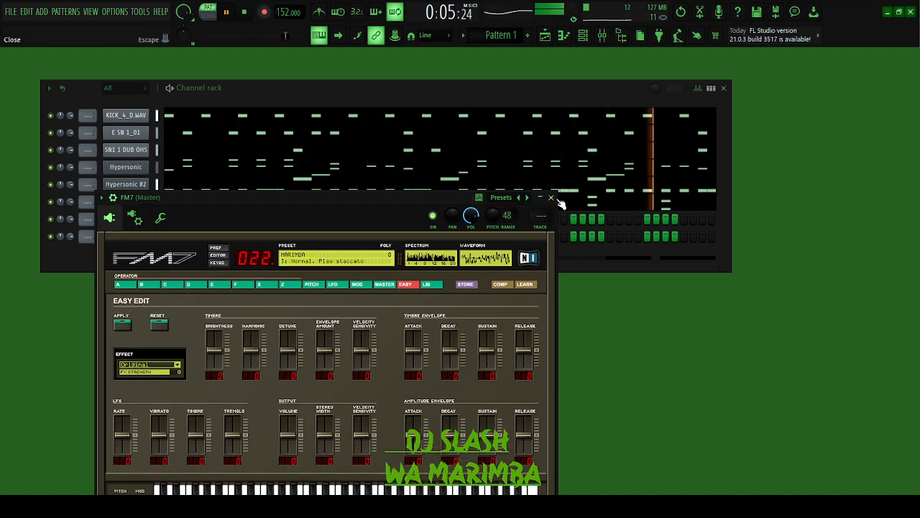
pyautogui.click(551, 198)
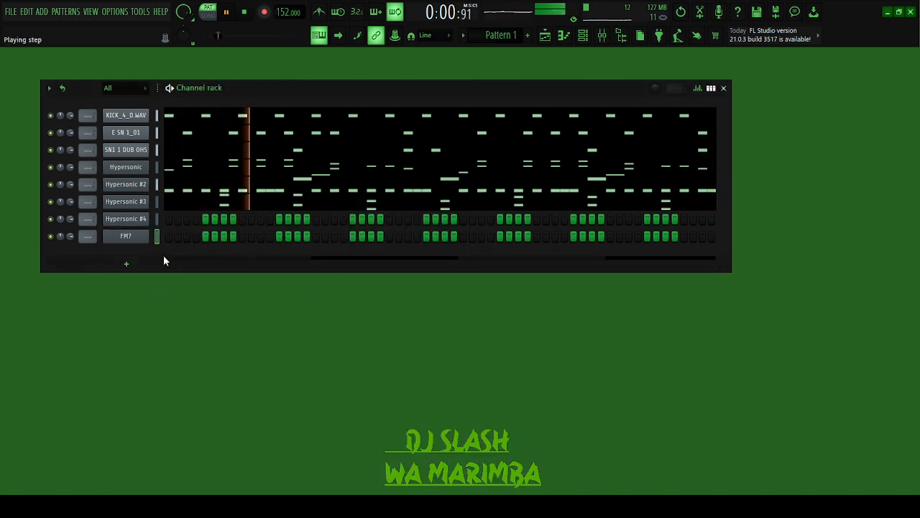
# - Select the FM7 channel and record a four-bar marimba melody on it
pyautogui.click(156, 168)
pyautogui.moveTo(156, 172); pyautogui.dragTo(160, 199)
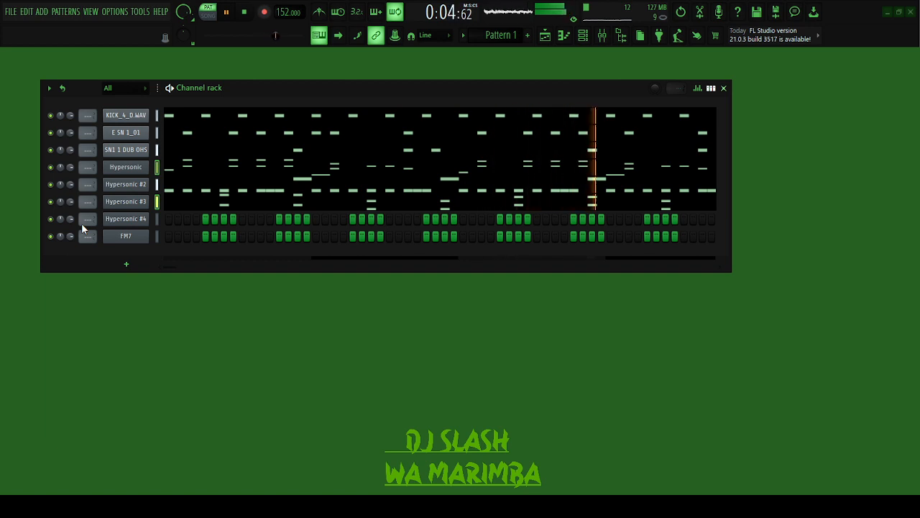
pyautogui.click(157, 232)
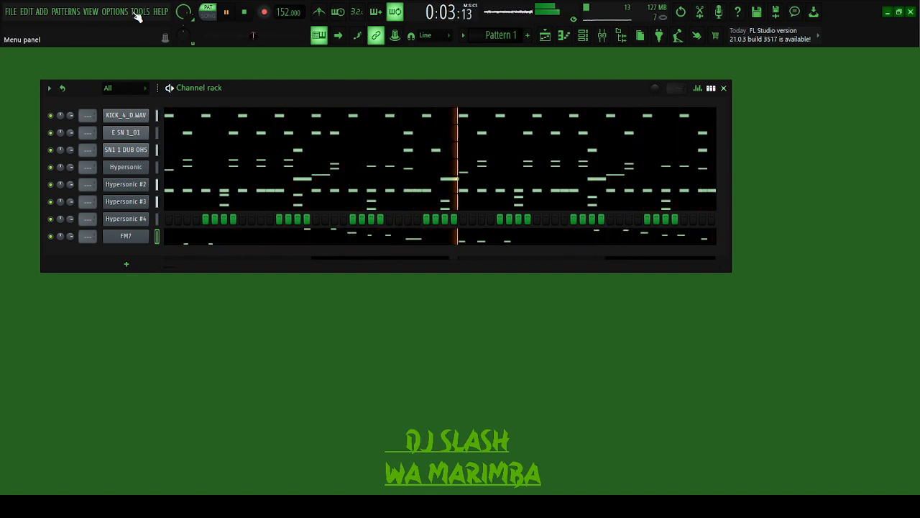
# - Open the playlist, hide the browser and bring up the channel rack over it
pyautogui.click(621, 36)
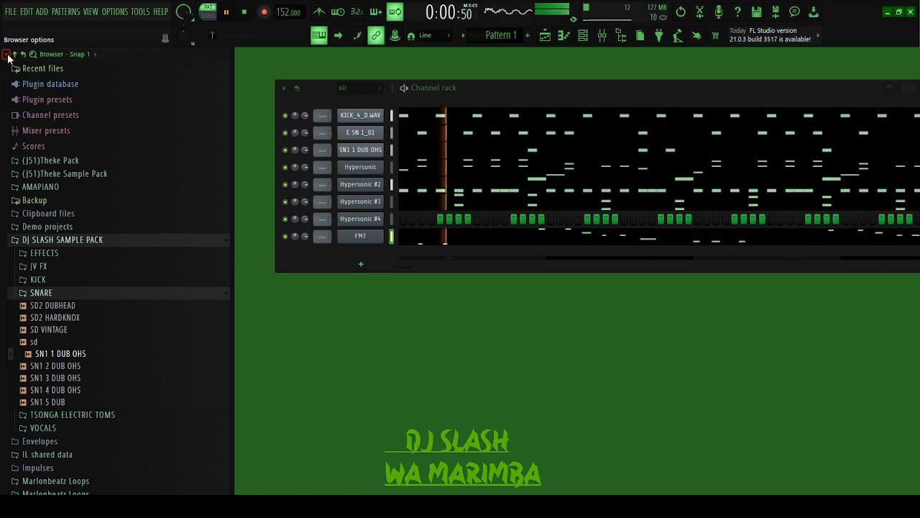
pyautogui.click(545, 36)
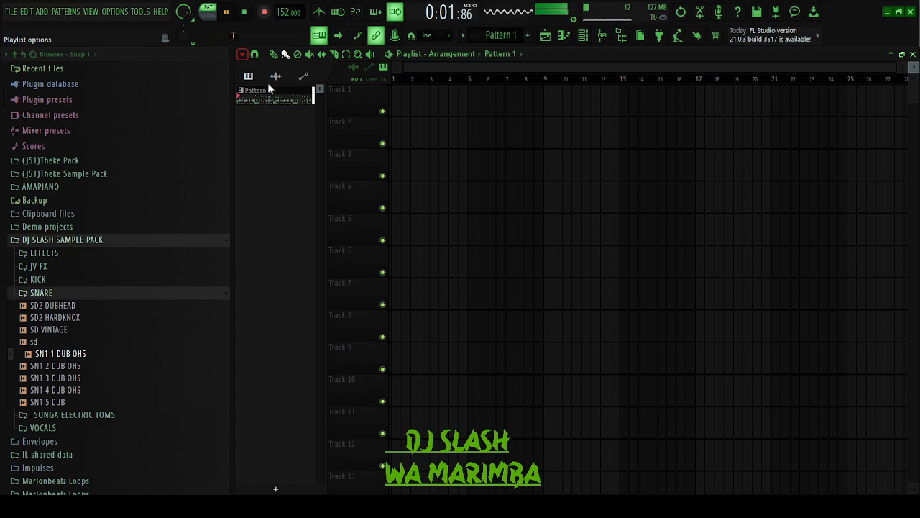
pyautogui.click(628, 41)
pyautogui.click(583, 40)
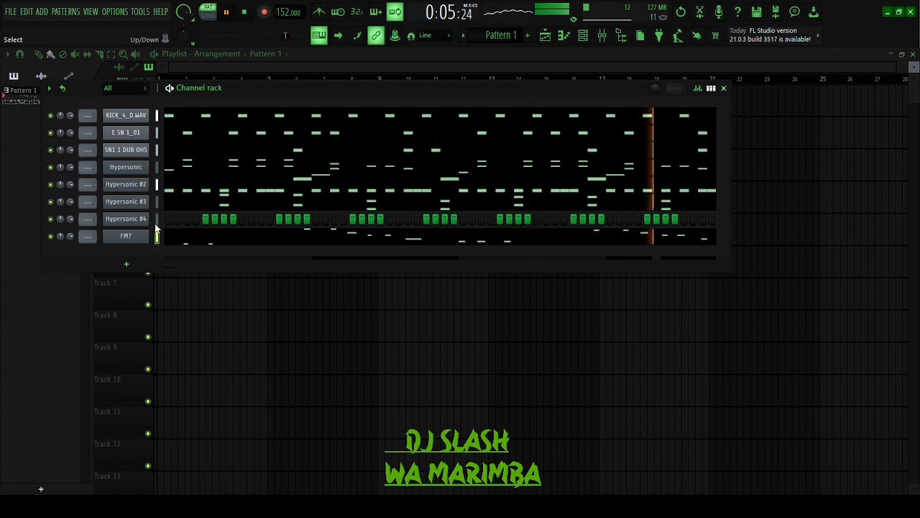
# - Snap the recorded FM7 melody to the grid and close its piano roll
pyautogui.click(228, 239)
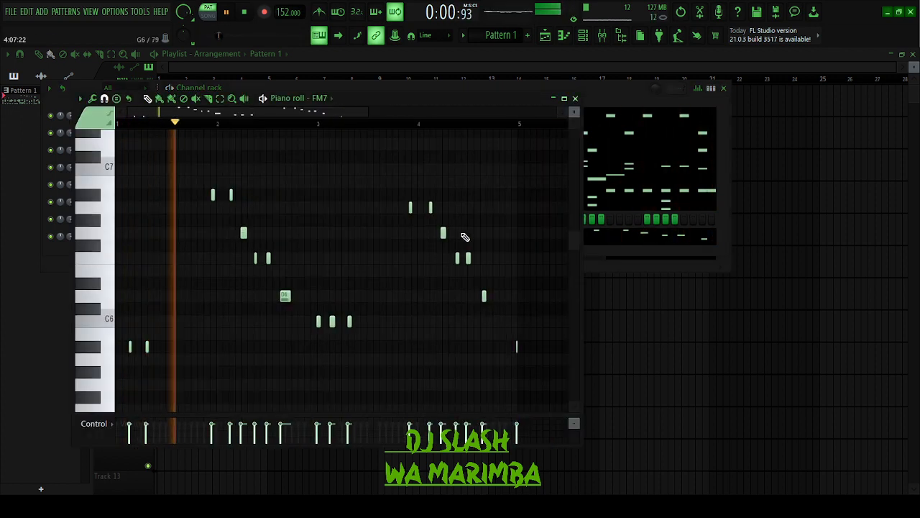
pyautogui.click(576, 98)
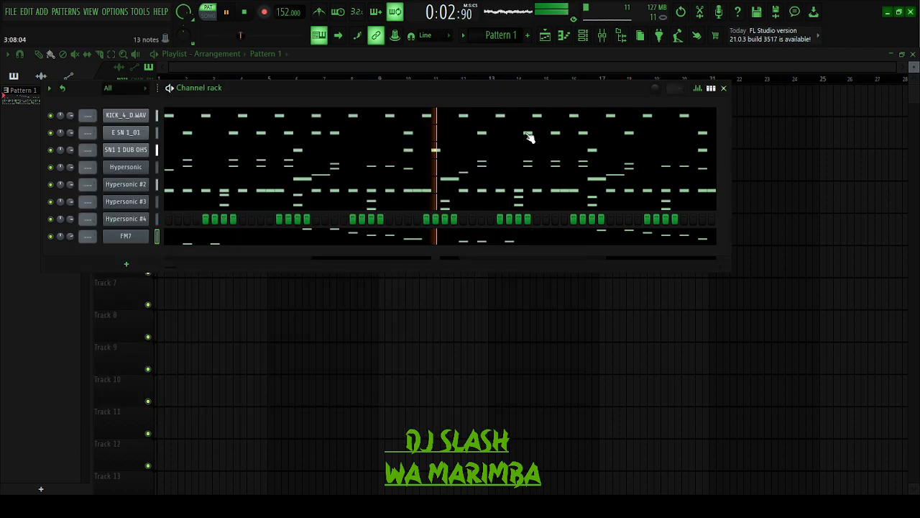
# - Check the patch loaded in the Hypersonic #4 channel and close its plugin window
pyautogui.click(144, 219)
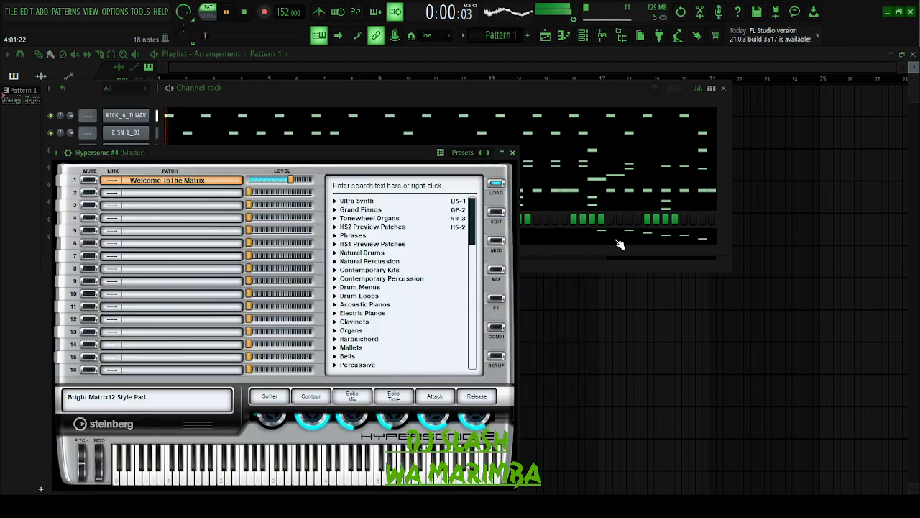
pyautogui.click(616, 239)
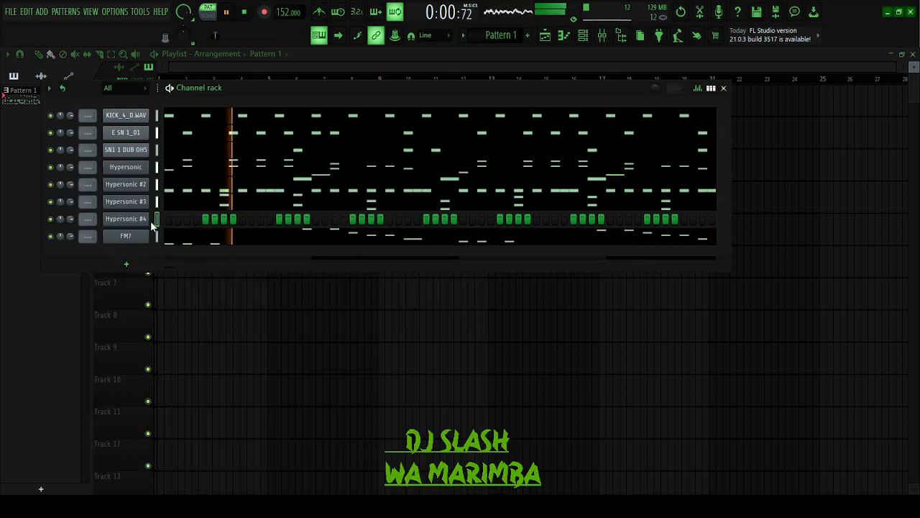
pyautogui.click(132, 220)
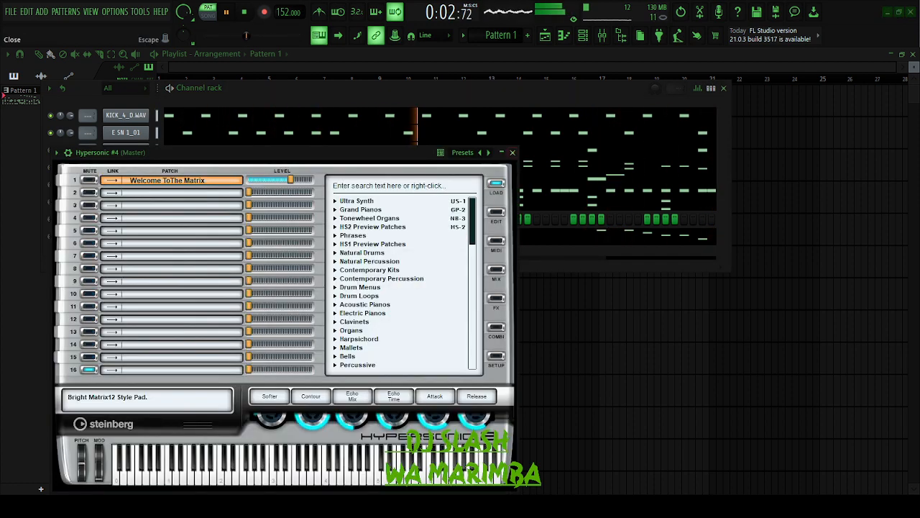
pyautogui.click(513, 152)
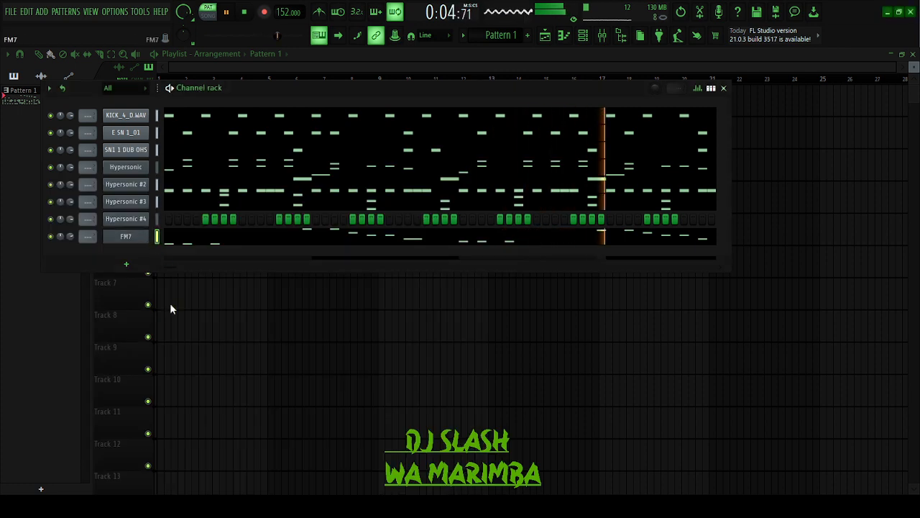
# - Add a second FM7 channel below the first and record a four-bar part on it
pyautogui.click(126, 236)
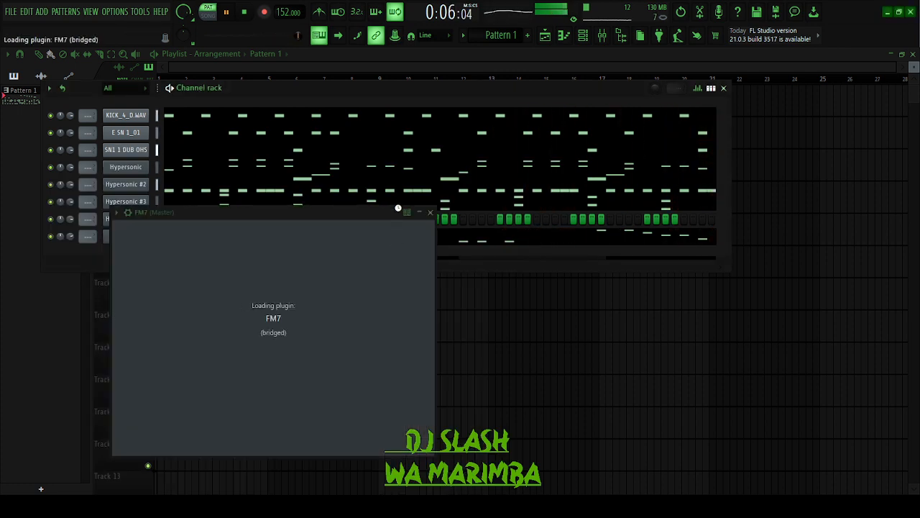
pyautogui.click(560, 210)
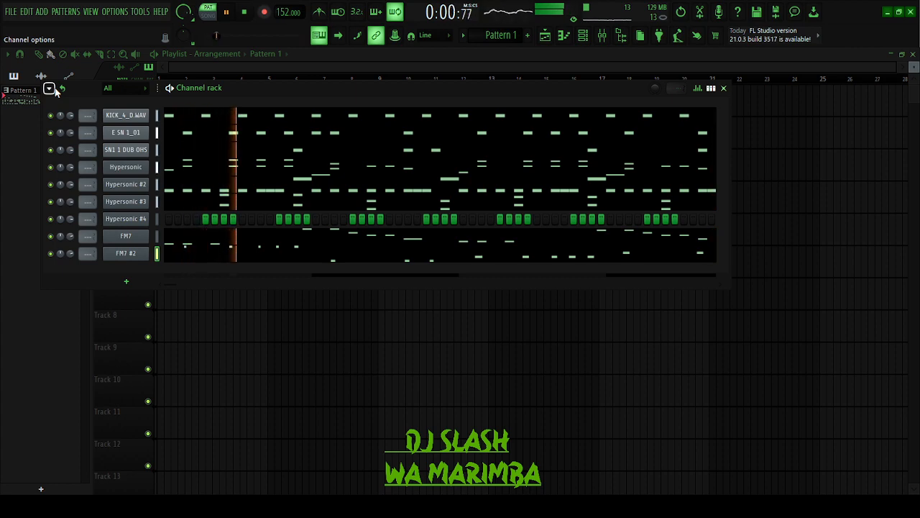
# - Hide the playlist, snap the notes recorded on FM7 #2 to the grid and close its piano roll
pyautogui.click(584, 38)
pyautogui.click(546, 36)
pyautogui.click(583, 36)
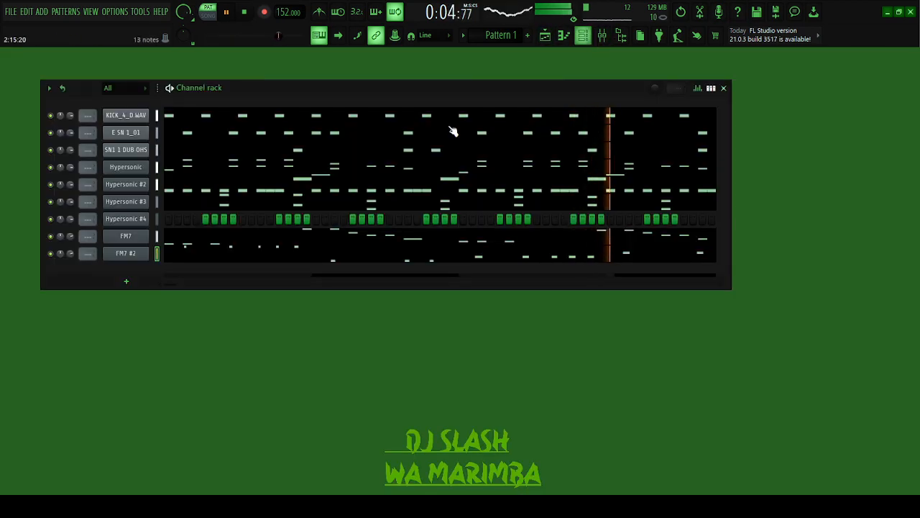
pyautogui.click(247, 261)
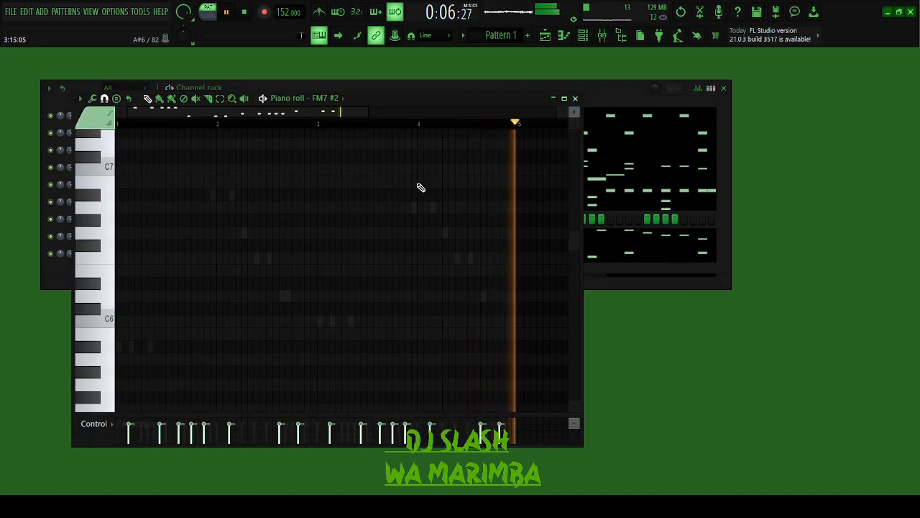
pyautogui.click(575, 98)
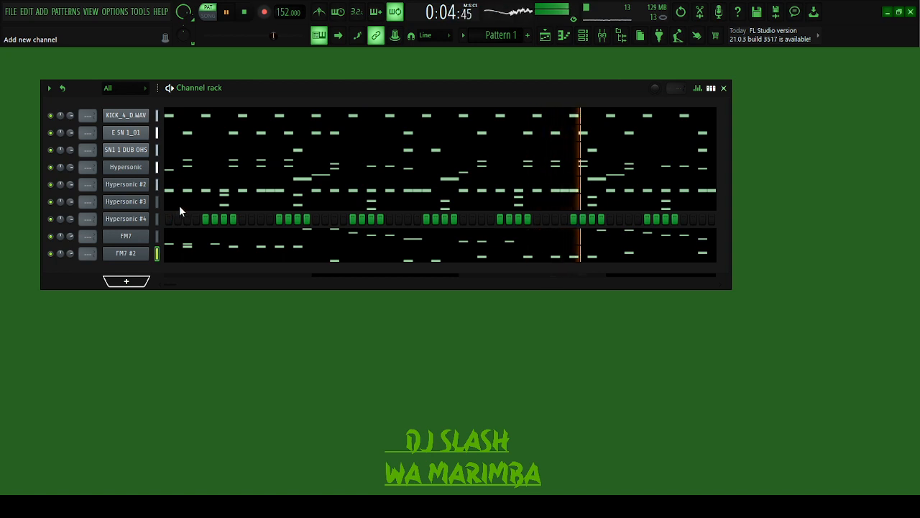
# - Add a B4 II organ channel and record one three-note chord per bar over four bars on it
pyautogui.click(232, 295)
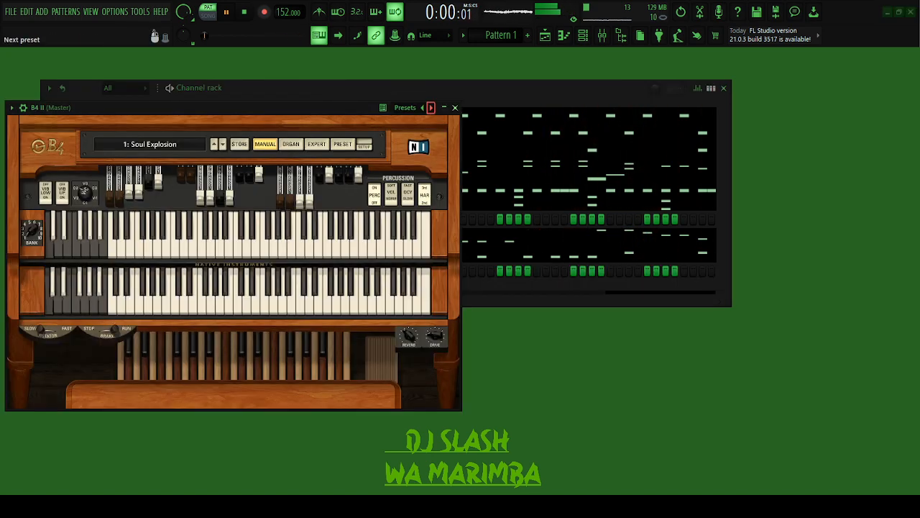
pyautogui.click(454, 107)
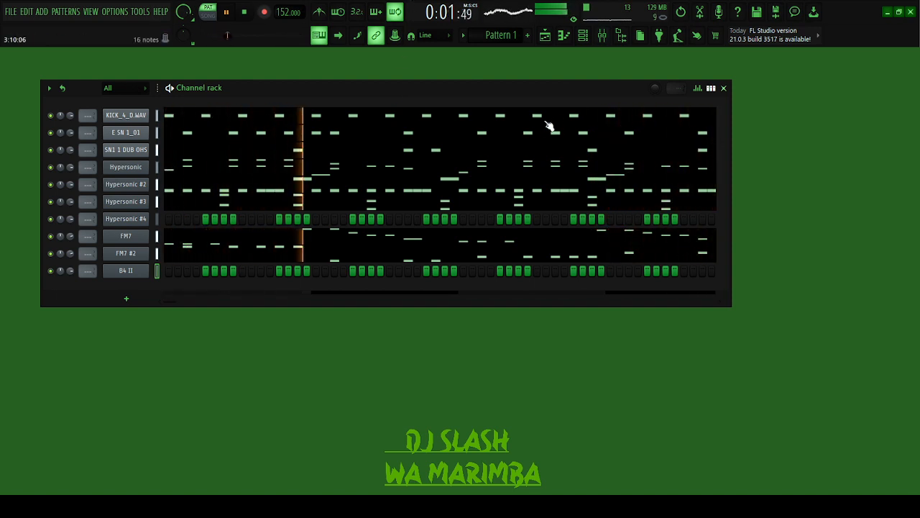
pyautogui.moveTo(539, 86); pyautogui.dragTo(554, 82)
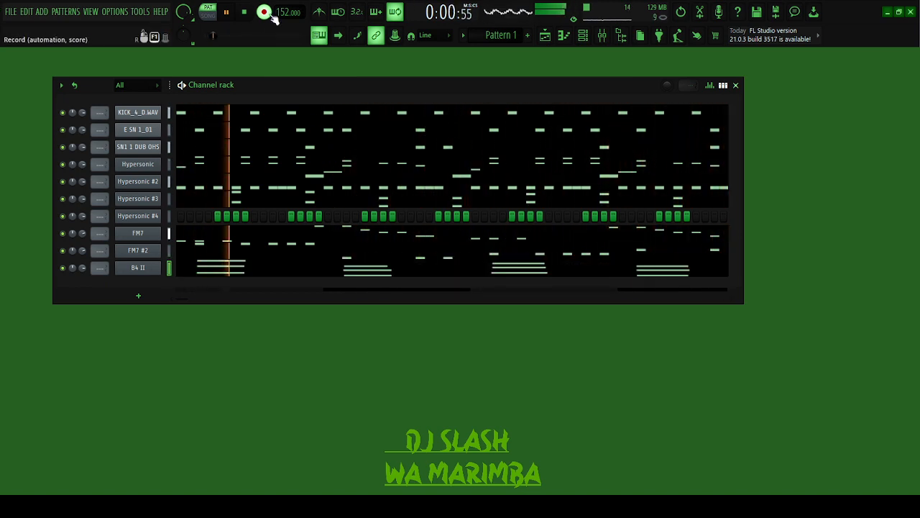
# - Snap the recorded B4 II chords to the grid, play them back and close the piano roll
pyautogui.click(286, 269)
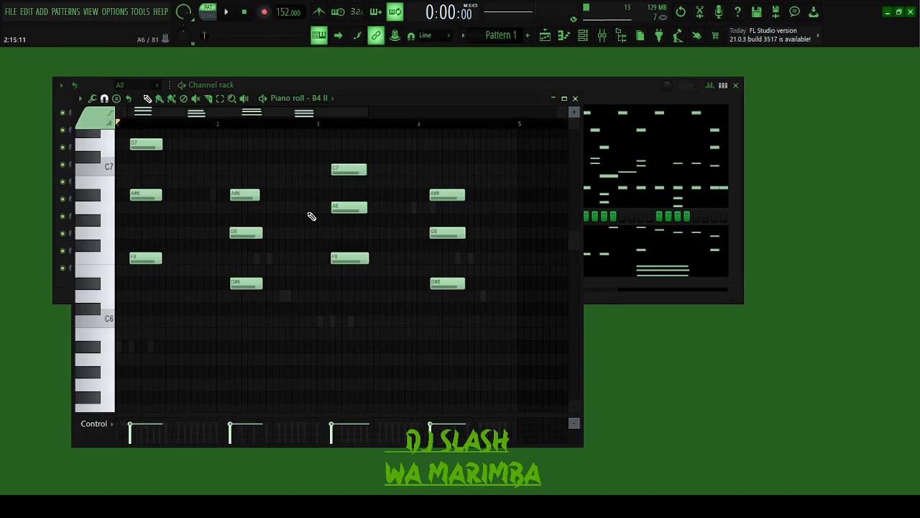
pyautogui.scroll(-4, 437, 218)
pyautogui.press('space')
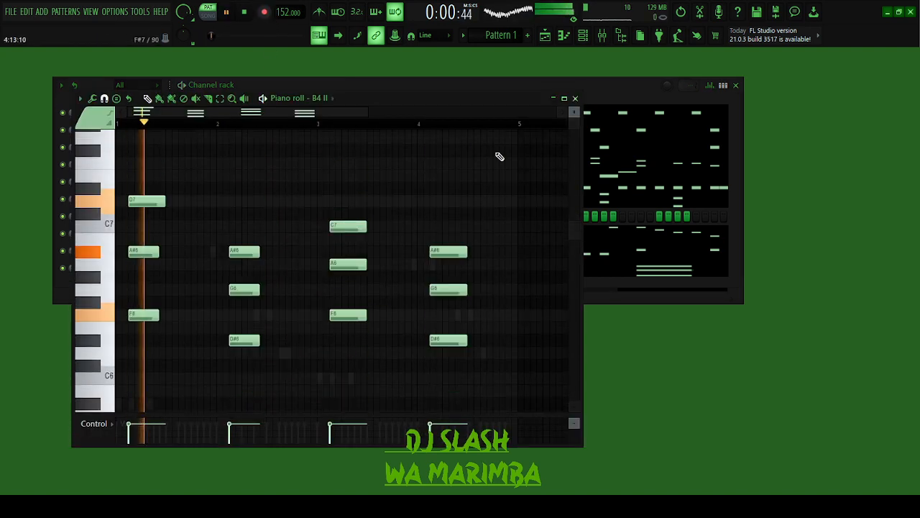
pyautogui.click(575, 98)
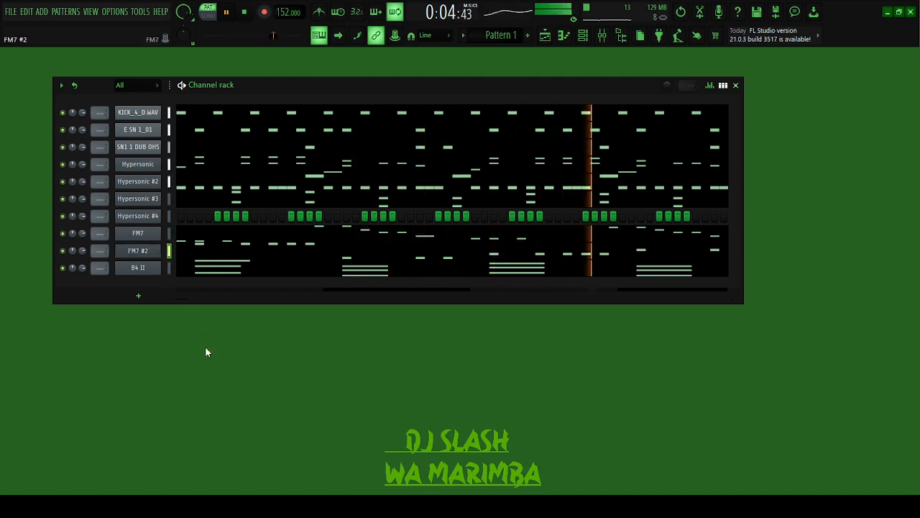
# - Add a third FM7 channel and give it a part that follows the rhythm of FM7 #2
pyautogui.click(138, 250)
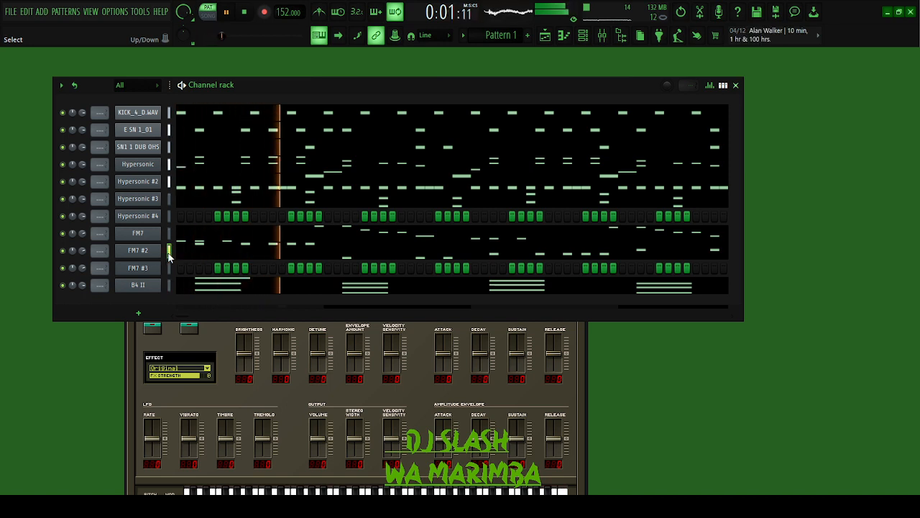
pyautogui.click(169, 267)
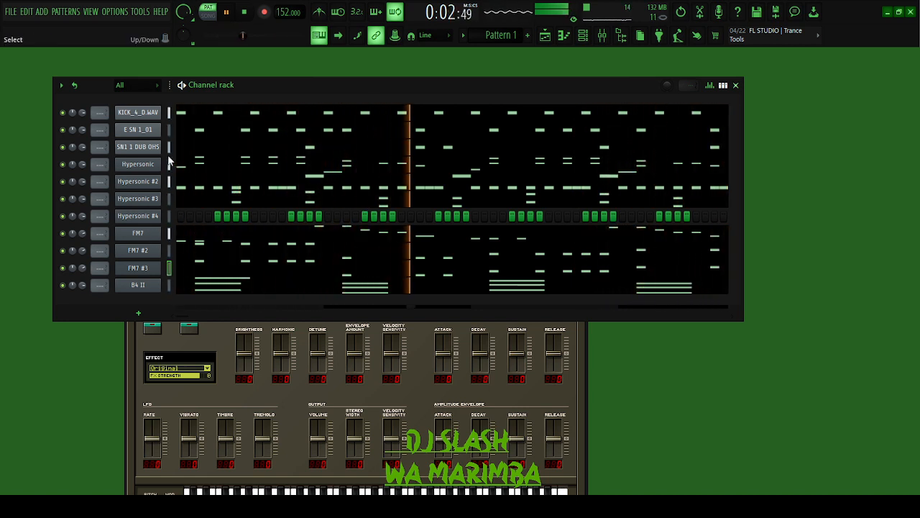
# - Browse the patch categories of the Hypersonic #4 channel and close its plugin window
pyautogui.click(149, 216)
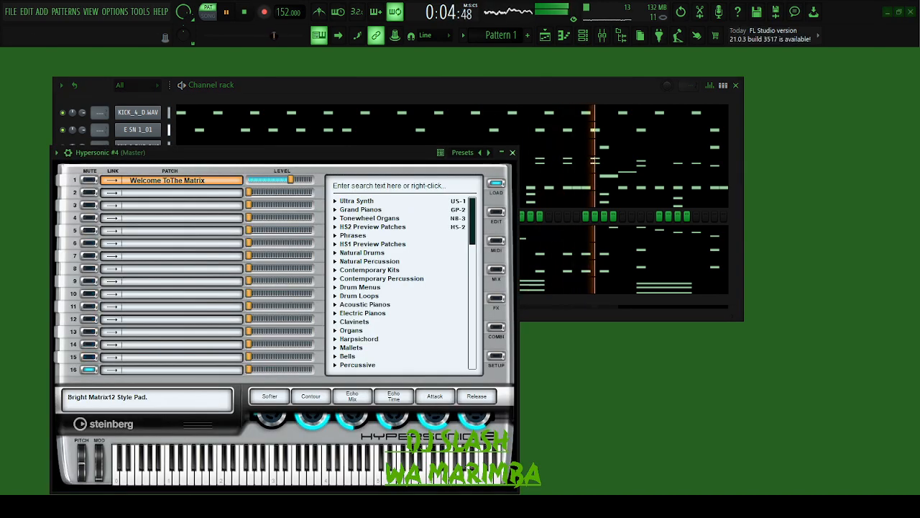
pyautogui.click(351, 330)
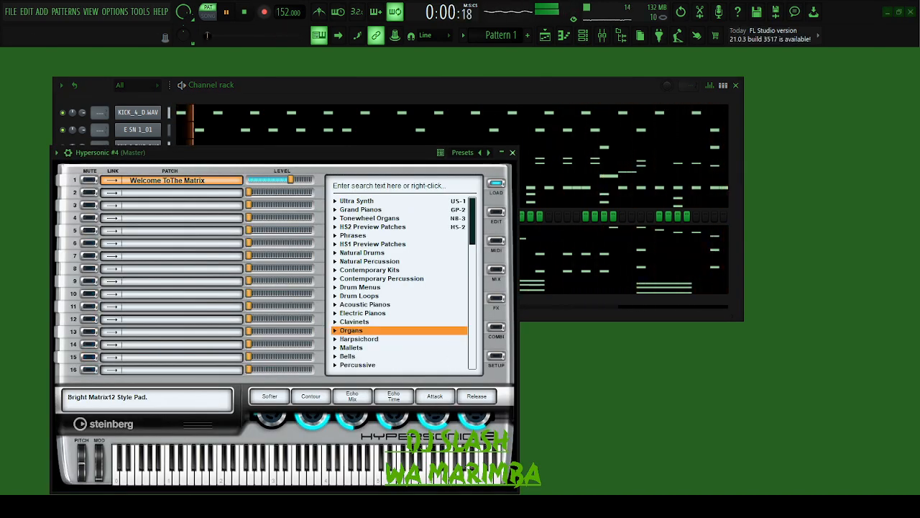
pyautogui.scroll(-2, 400, 283)
pyautogui.click(513, 153)
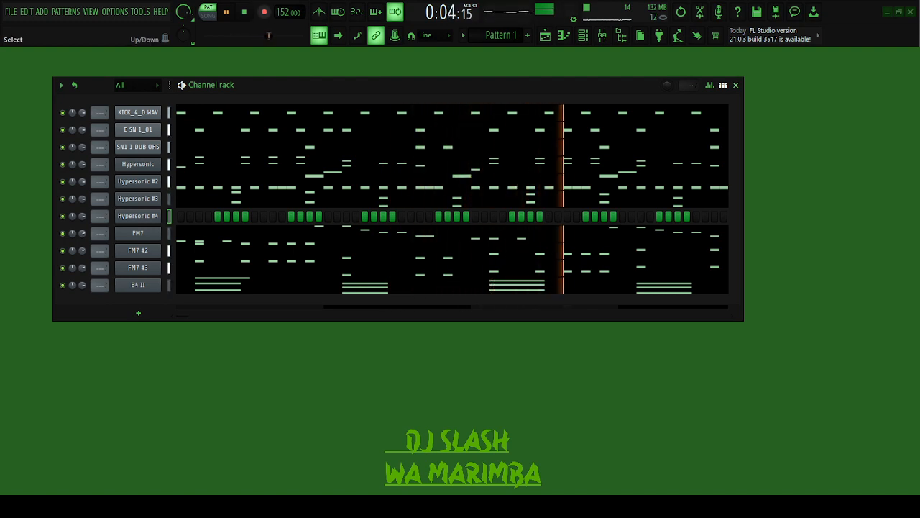
# - Move the Hypersonic #2 channel up the channel rack to directly below E SN 1_01
pyautogui.click(169, 181)
pyautogui.scroll(2, 129, 197)
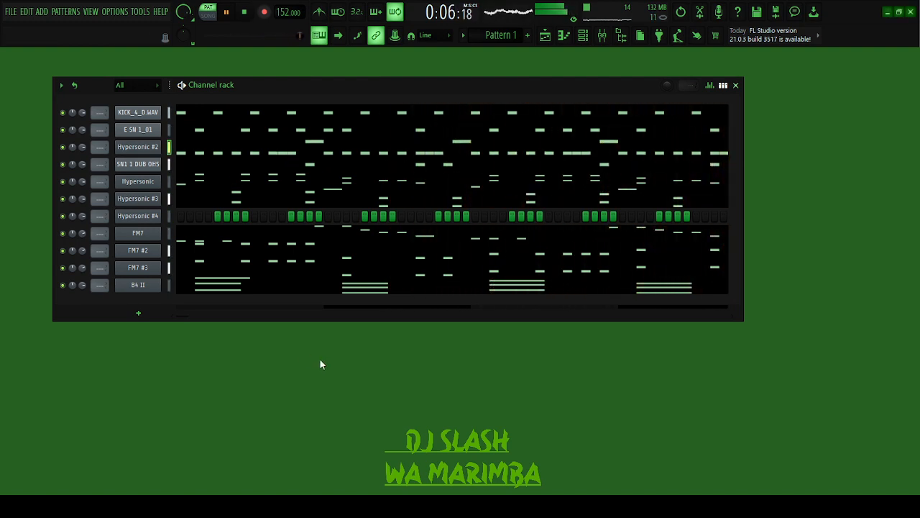
pyautogui.press('space')
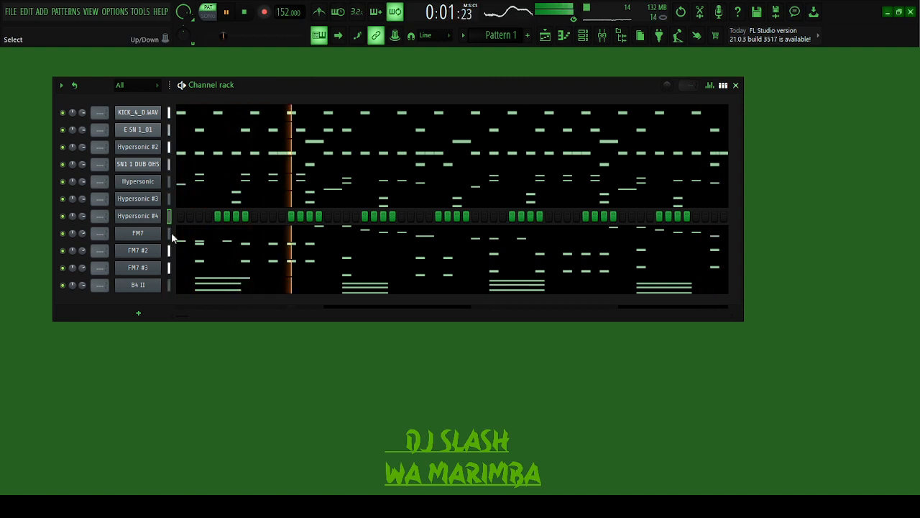
# - Load the Alto Sax 2 patch from the Saxes category into Hypersonic #4 and raise its level
pyautogui.click(137, 216)
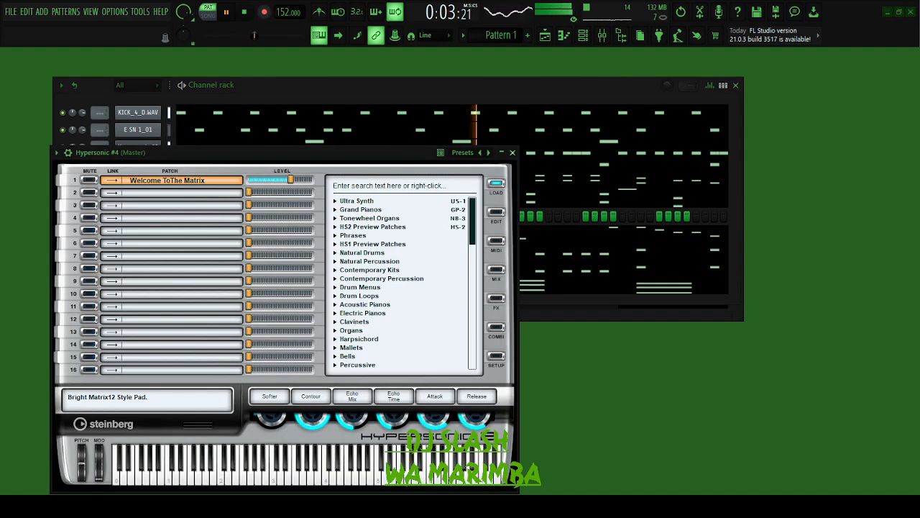
pyautogui.click(332, 184)
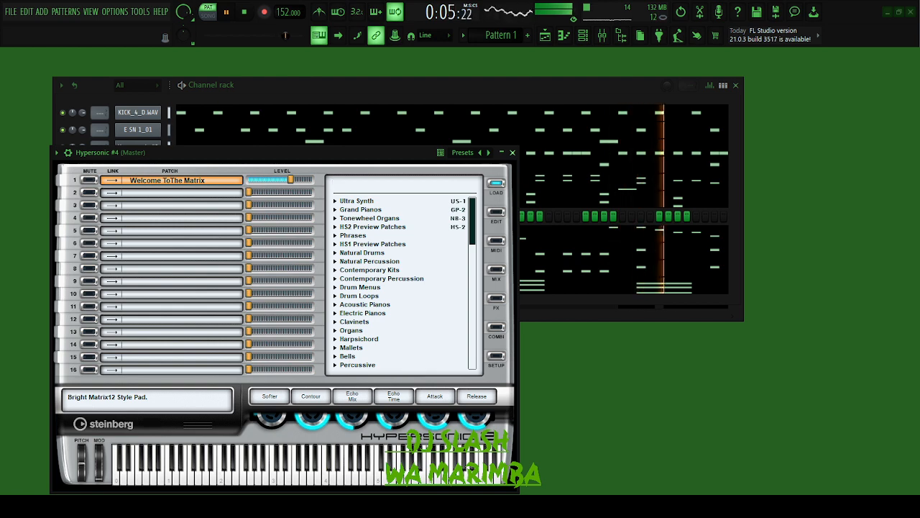
pyautogui.scroll(-7, 403, 282)
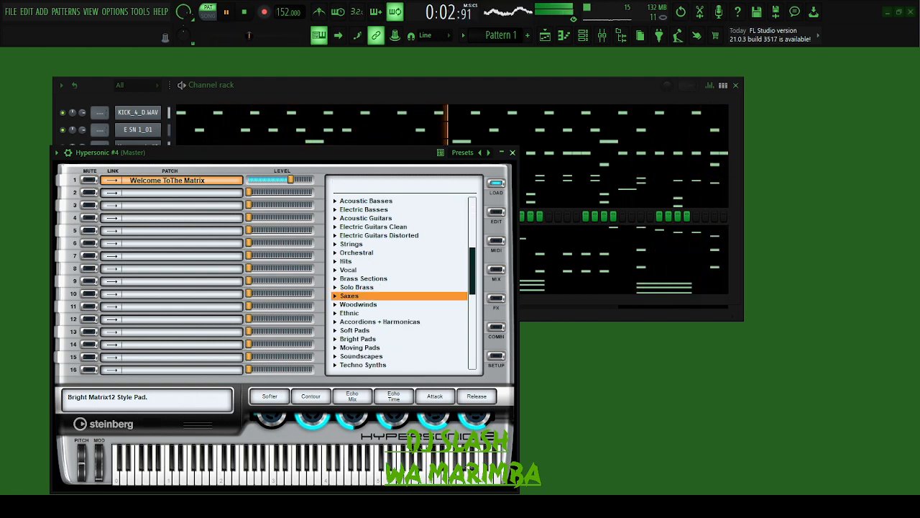
pyautogui.click(349, 295)
pyautogui.click(364, 313)
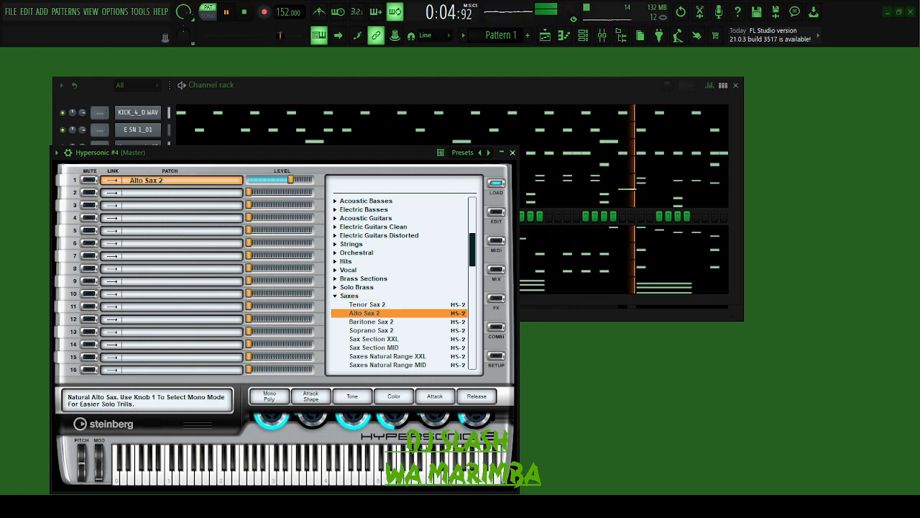
pyautogui.moveTo(290, 180); pyautogui.dragTo(306, 180)
pyautogui.press('F7')
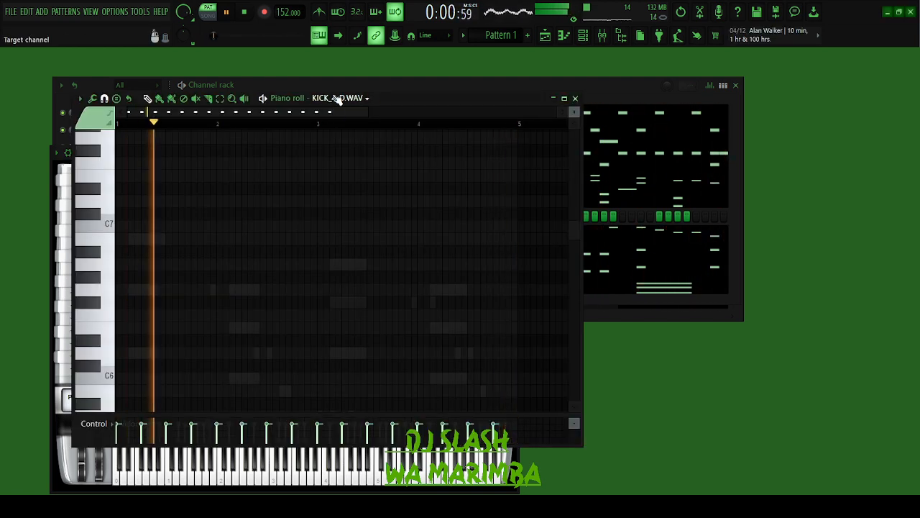
pyautogui.click(576, 98)
pyautogui.click(577, 80)
# - Record a four-bar alto sax melody on Hypersonic #4 and snap its notes to the grid
pyautogui.press('space')
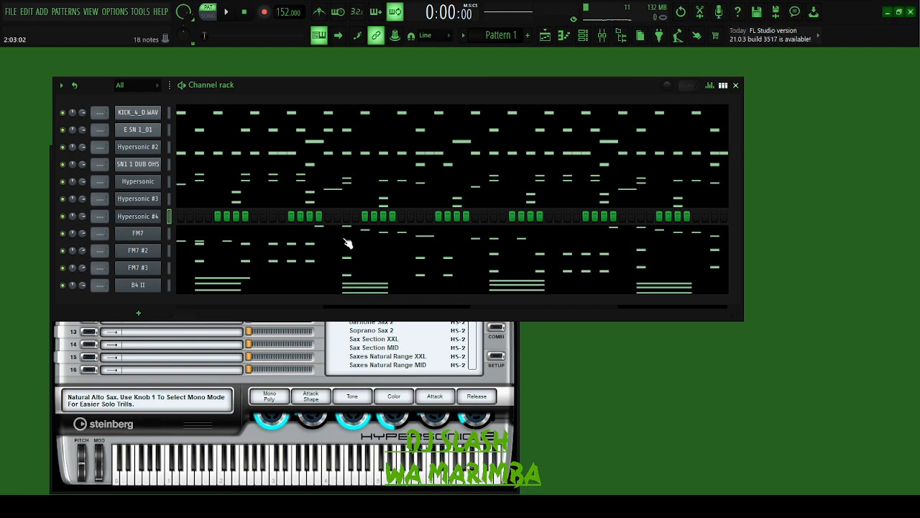
pyautogui.press('space')
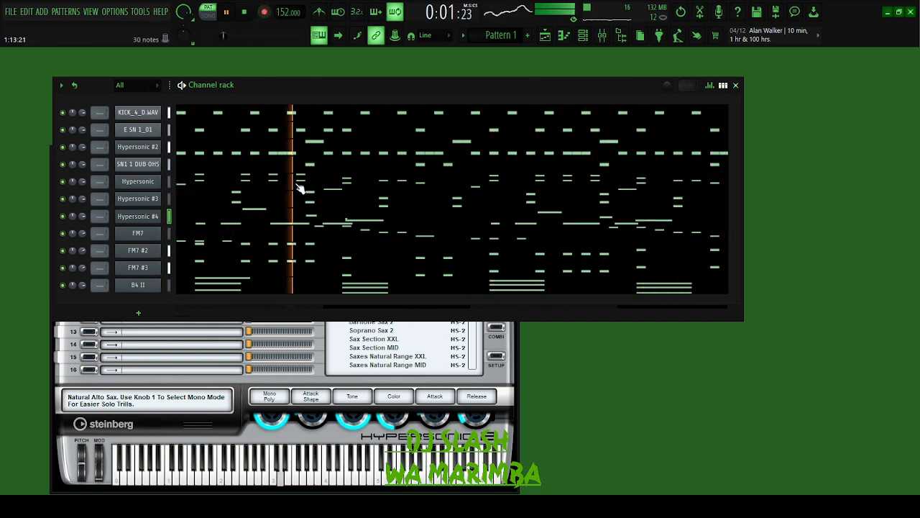
pyautogui.click(267, 221)
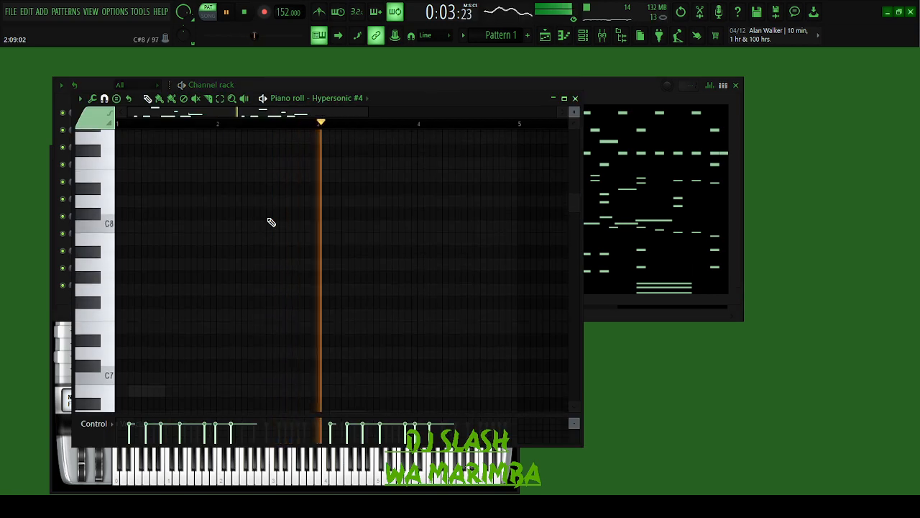
pyautogui.click(576, 98)
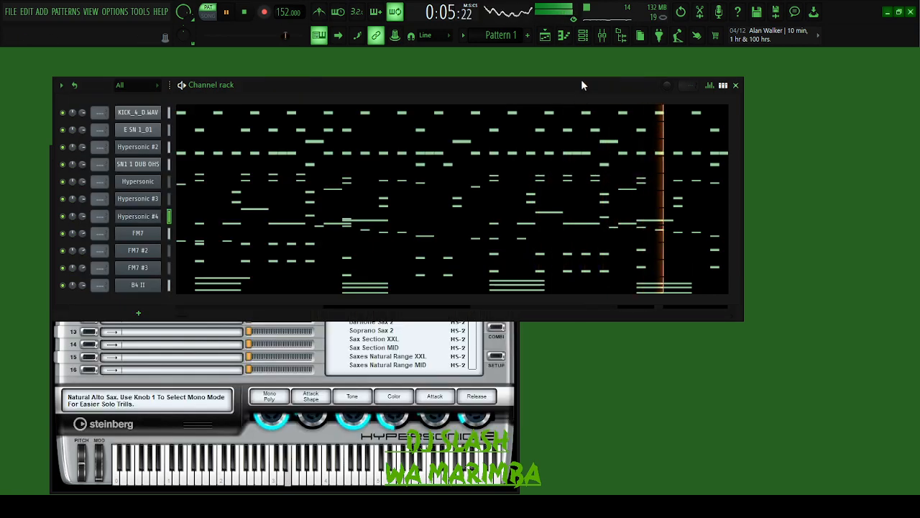
pyautogui.click(148, 217)
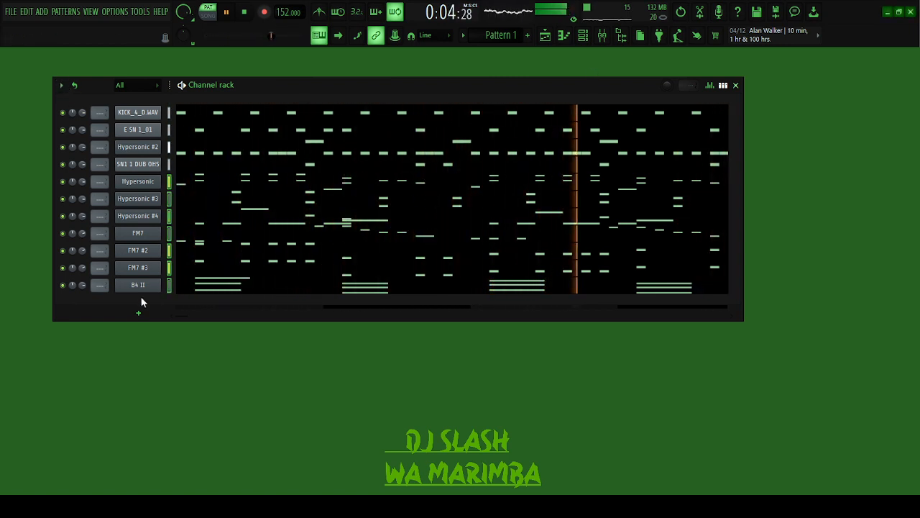
# - In bar 3 of the kick pattern, replace the third-beat hit with hits half a beat before and after it
pyautogui.click(239, 112)
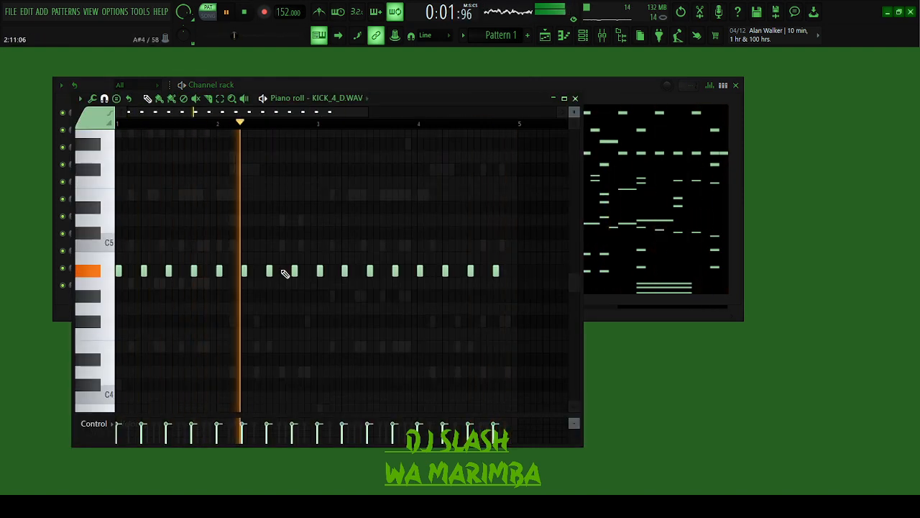
pyautogui.click(354, 270)
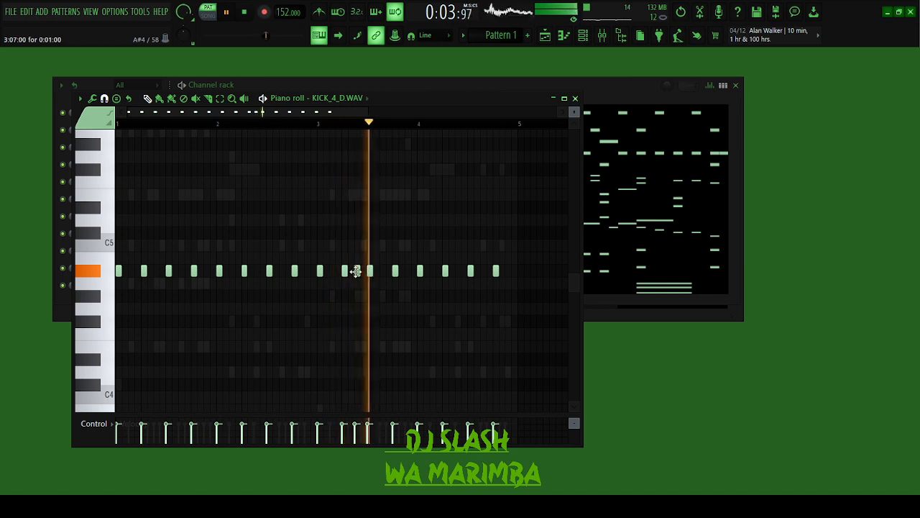
pyautogui.rightClick(370, 271)
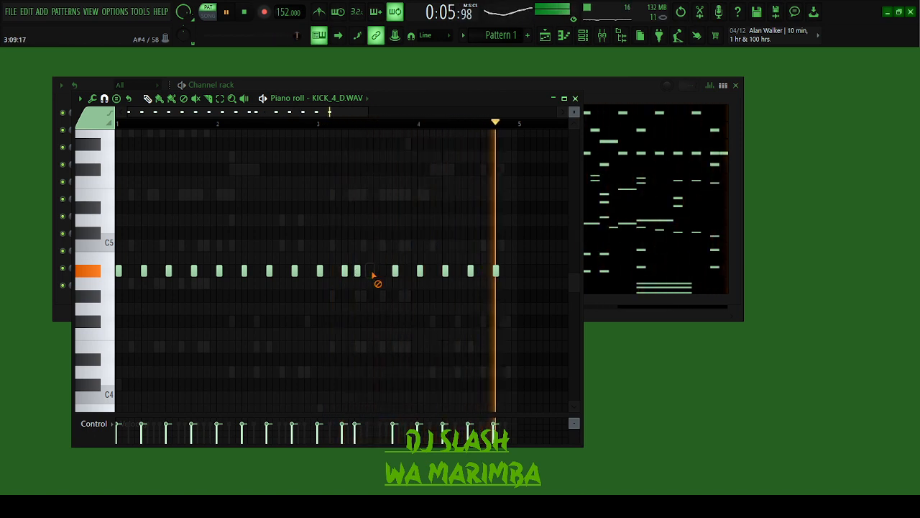
pyautogui.click(381, 270)
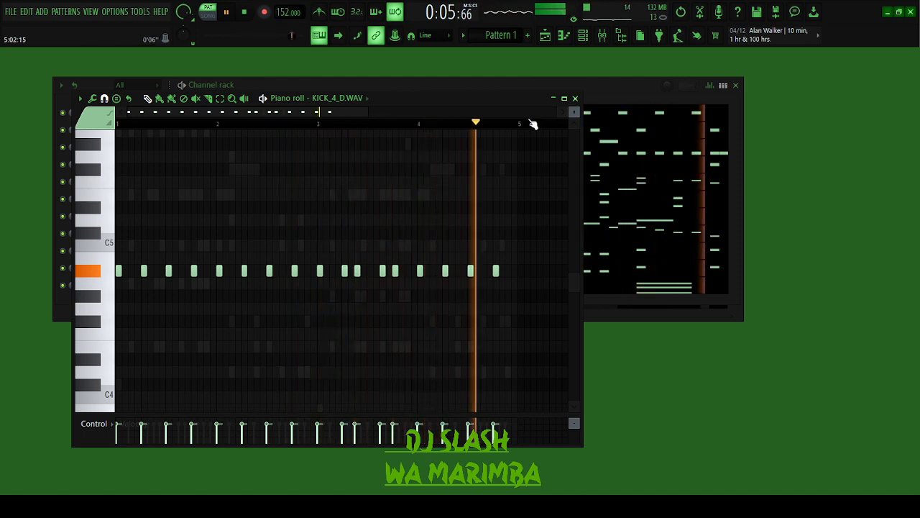
pyautogui.click(575, 99)
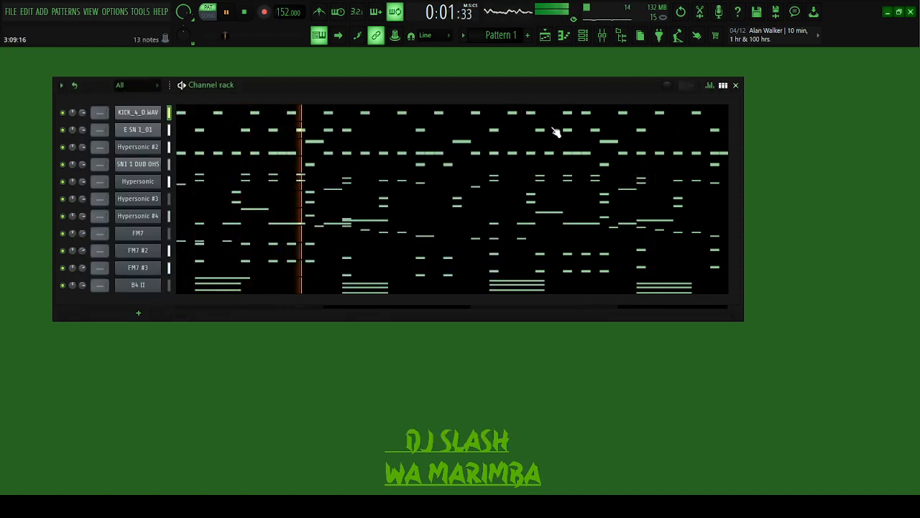
# - Reposition the channel rack and mute the FM7 and FM7 #3 channels, keeping FM7 #2 audible
pyautogui.moveTo(593, 89); pyautogui.dragTo(652, 100)
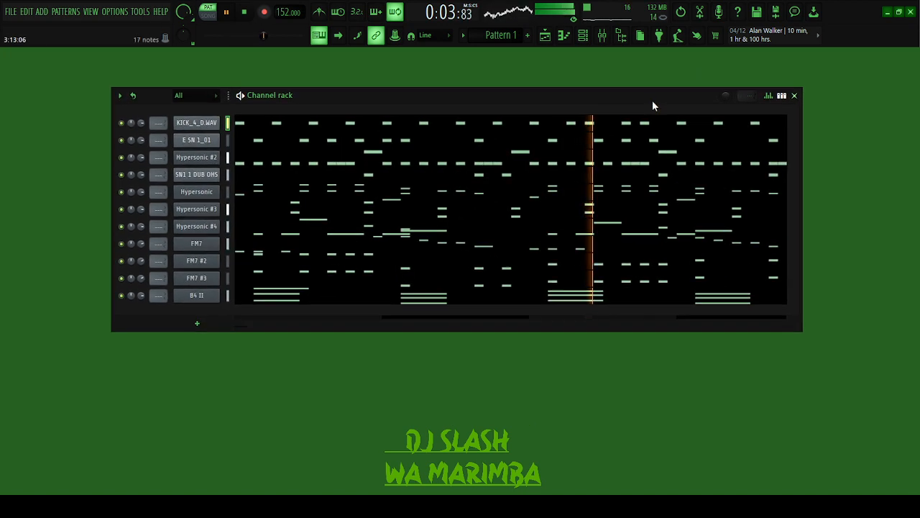
pyautogui.click(121, 260)
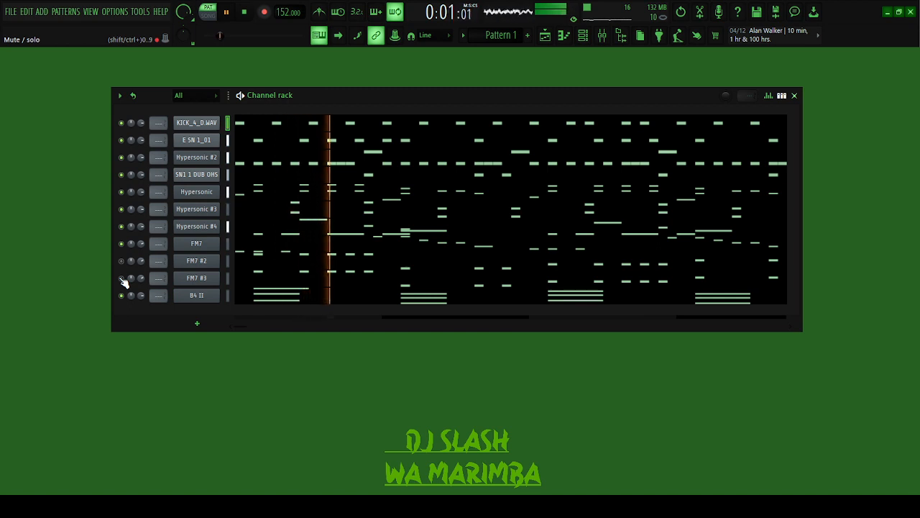
pyautogui.click(121, 244)
pyautogui.click(121, 261)
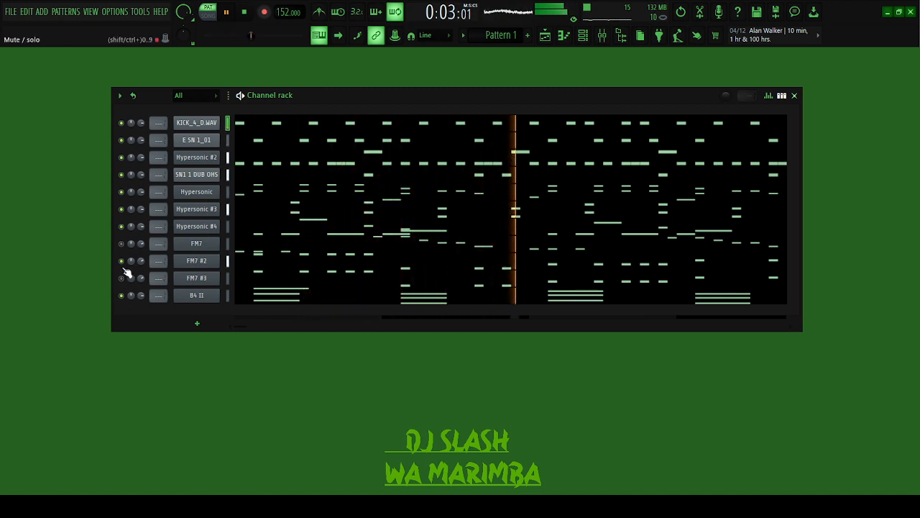